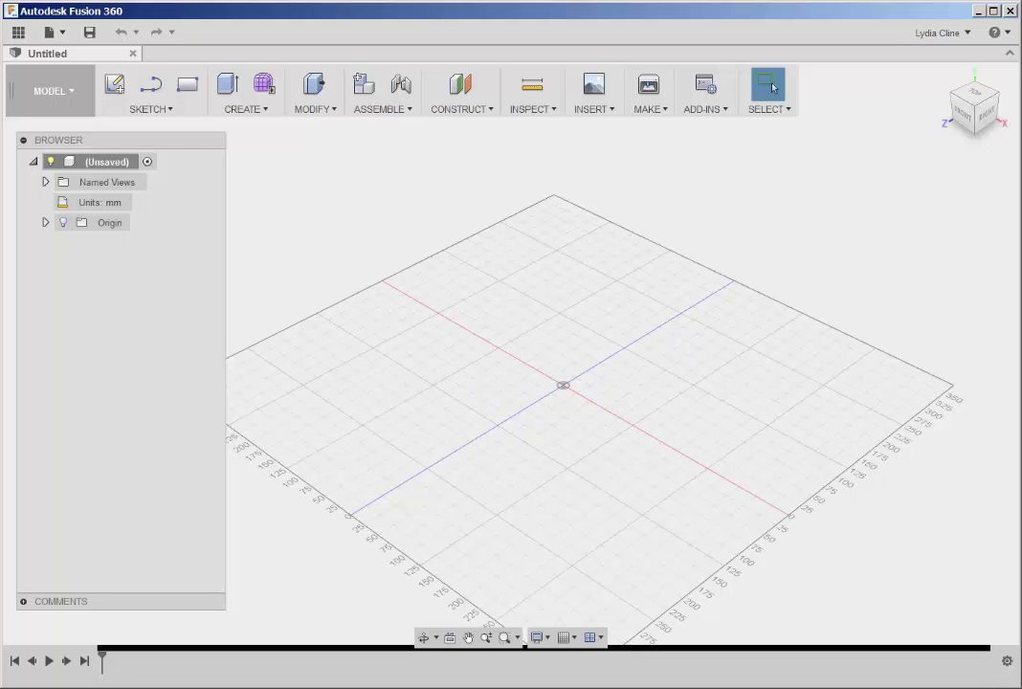
Start a line sketch on the horizontal XY ground plane.
scroll(506, 348, "up", 3)
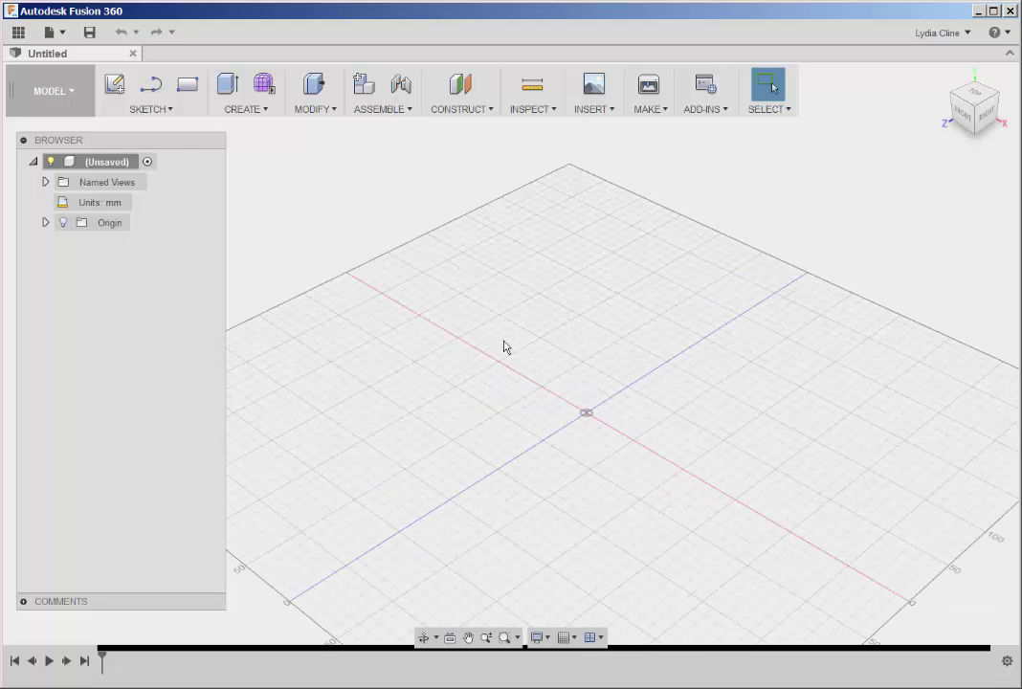
left_click(169, 110)
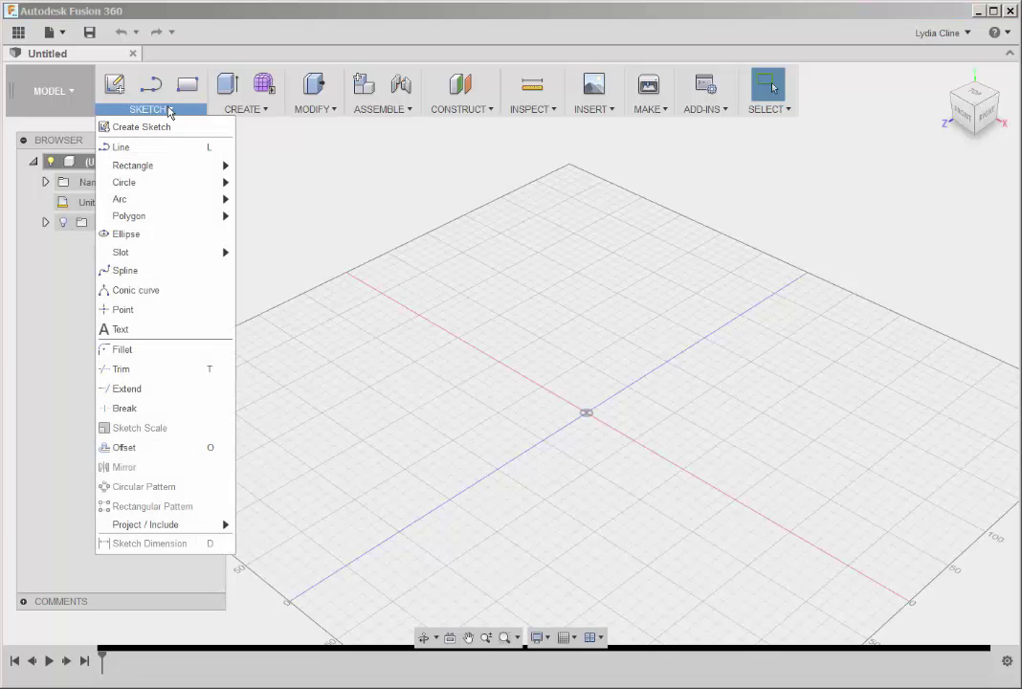
left_click(142, 146)
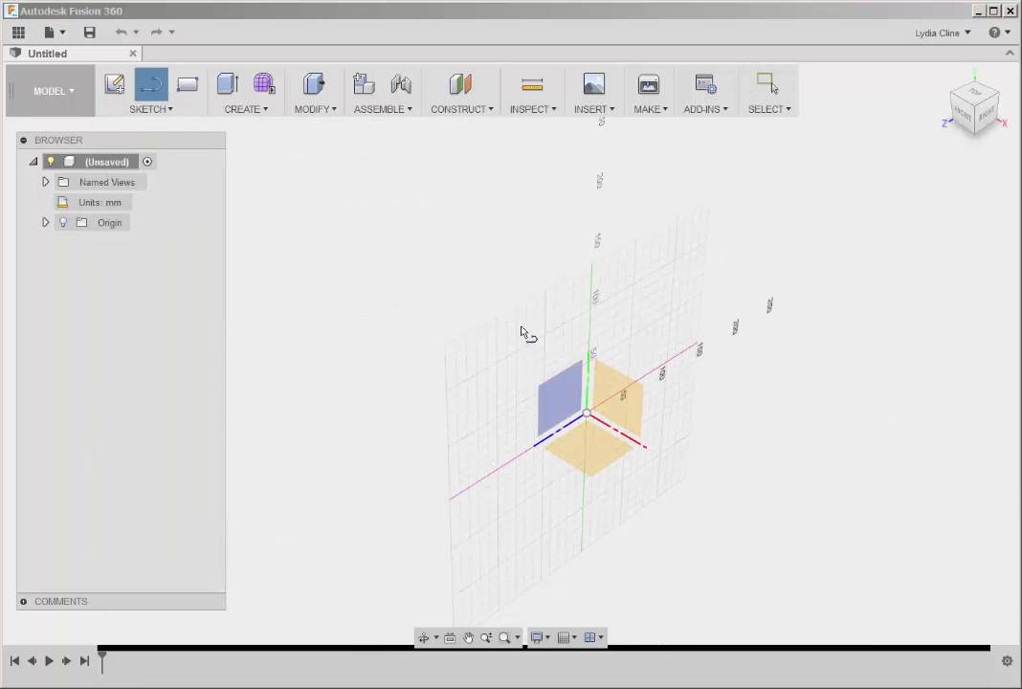
left_click(594, 445)
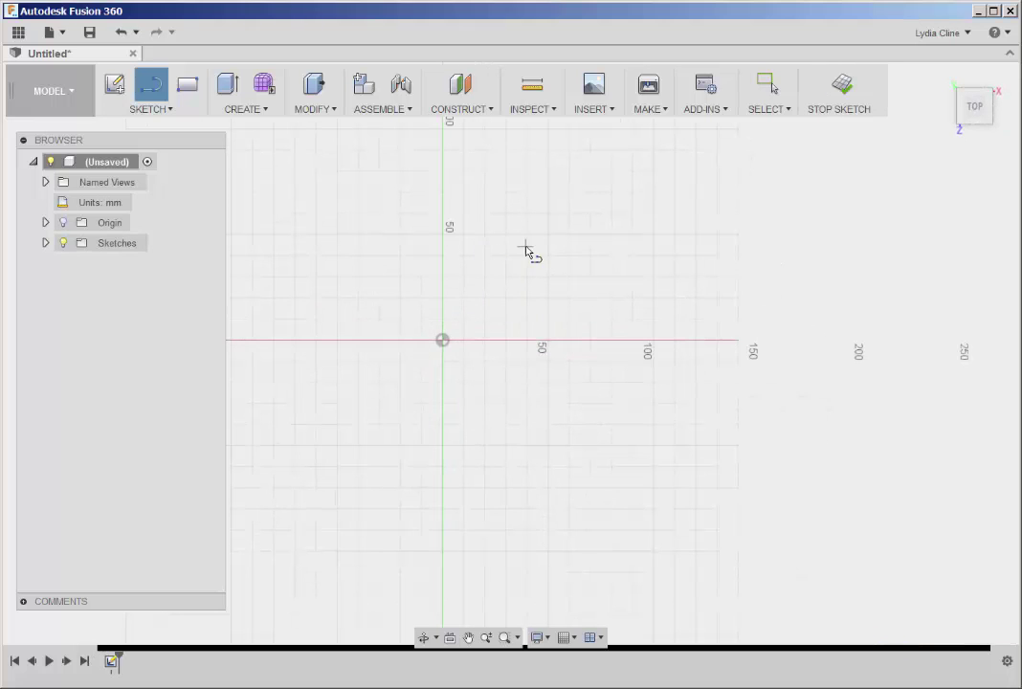
Draw a closed 50 × 25 mm rectangle from four line segments.
scroll(525, 250, "up", 2)
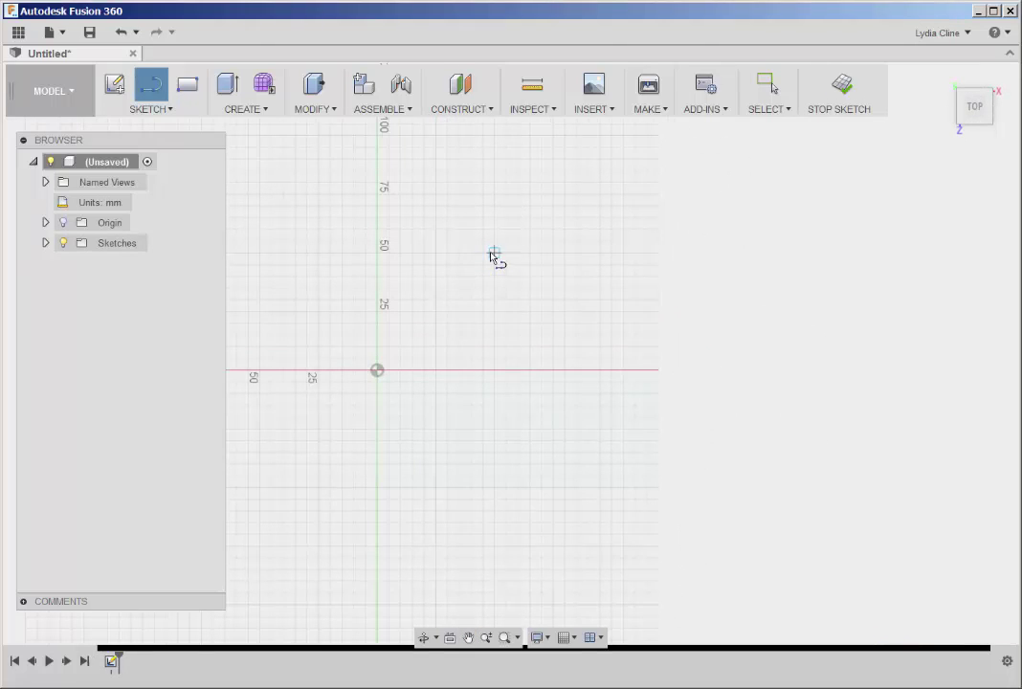
left_click(494, 252)
left_click(611, 253)
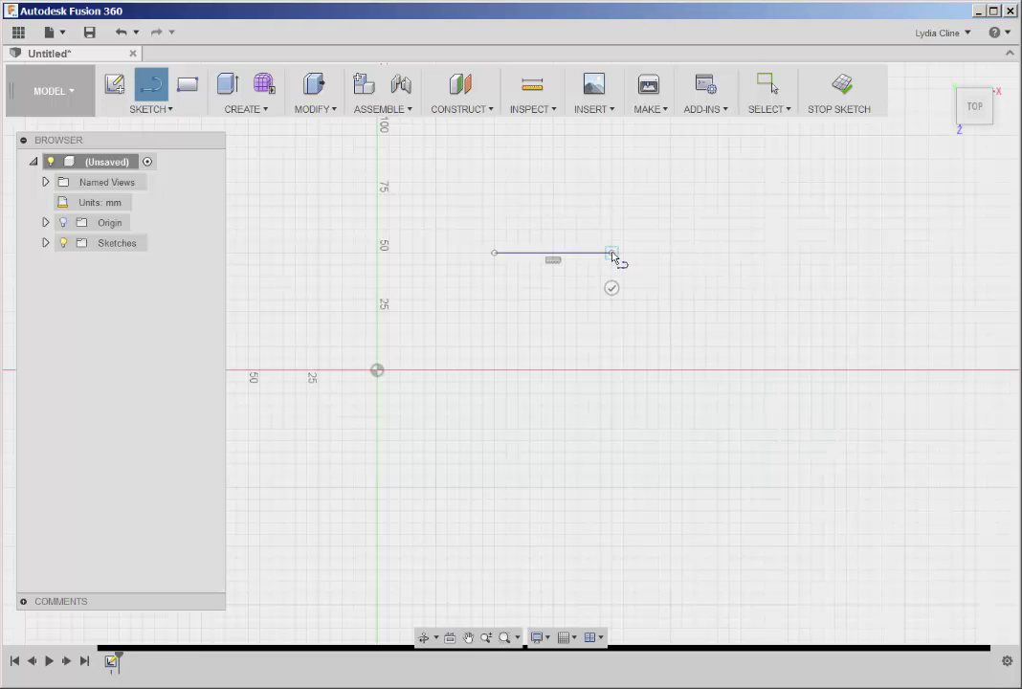
left_click(612, 311)
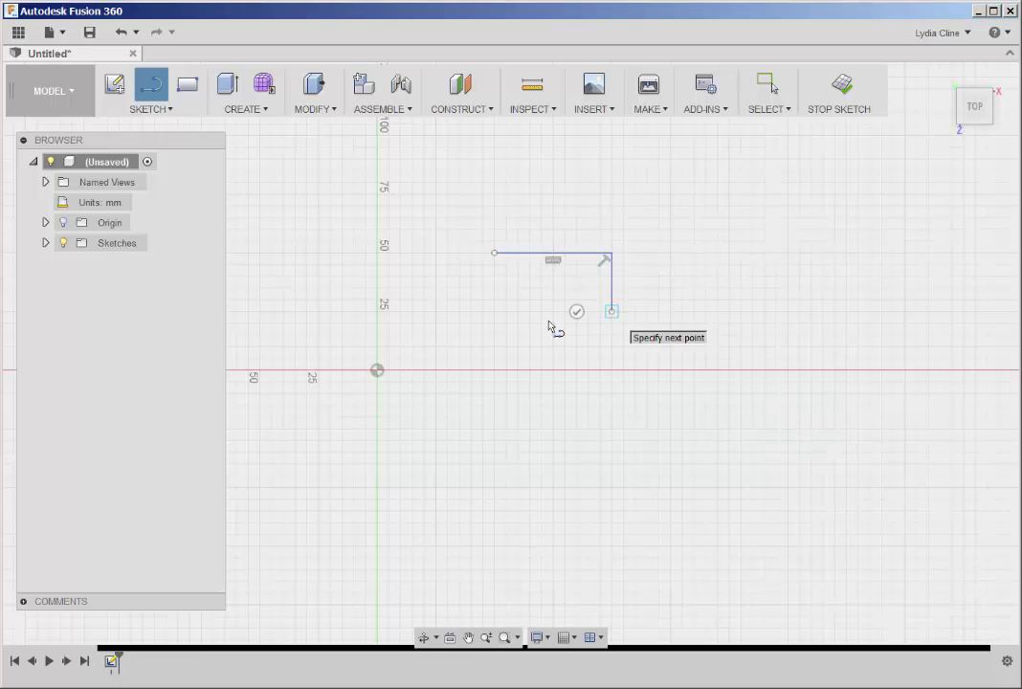
left_click(494, 311)
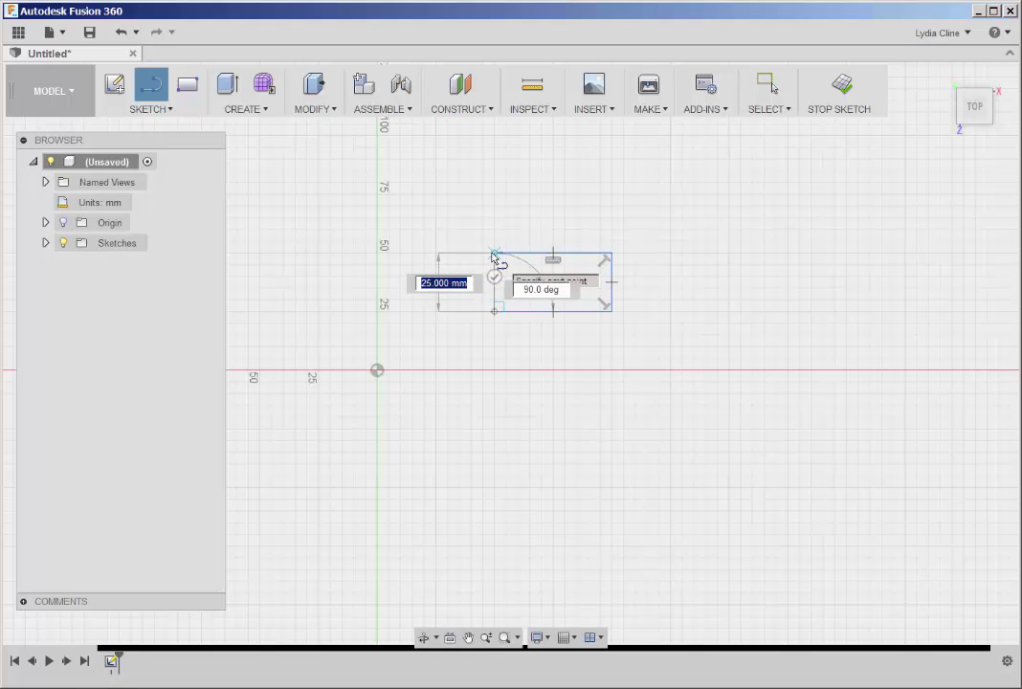
left_click(493, 253)
scroll(566, 280, "up", 5)
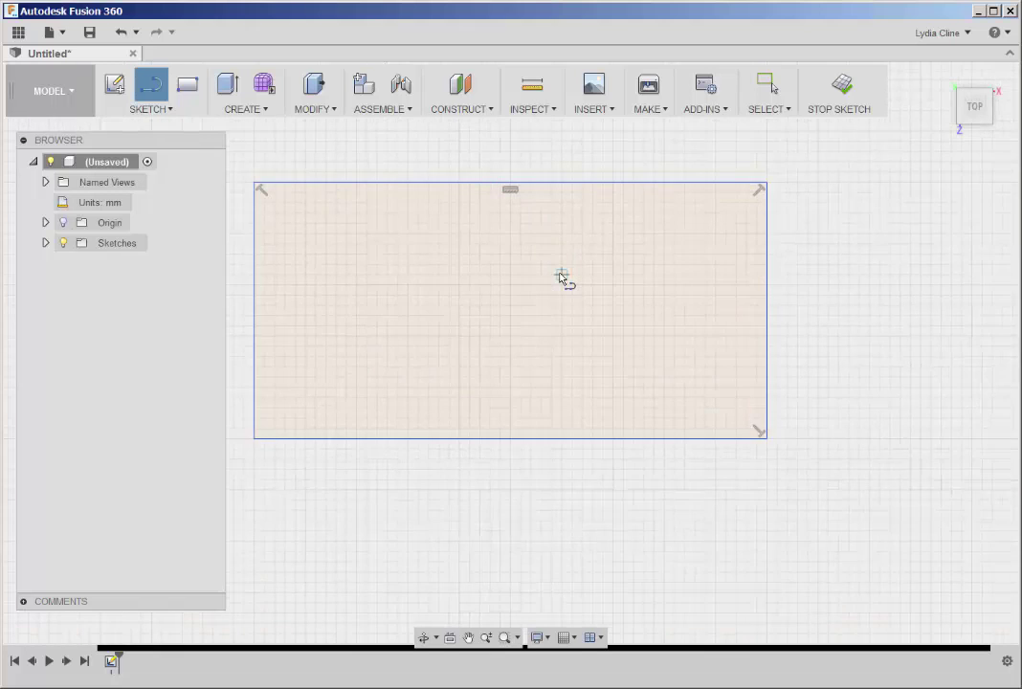
scroll(562, 277, "up", 2)
middle_click_drag(565, 279, 669, 318)
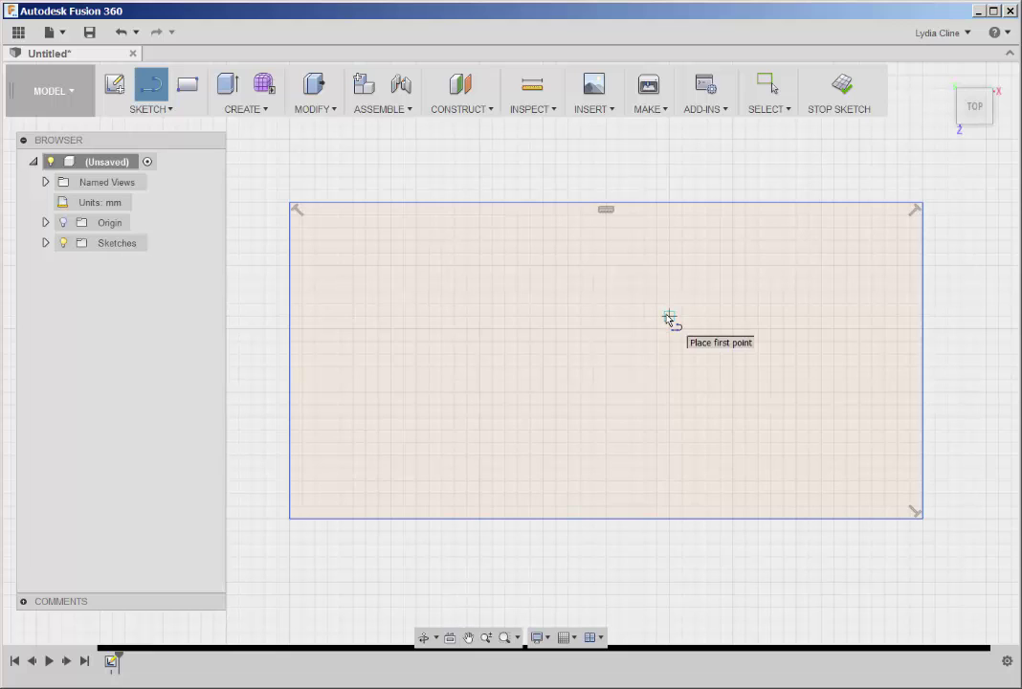
Draw a 3-point arc from the top edge to the right edge across the top-right corner.
left_click(168, 110)
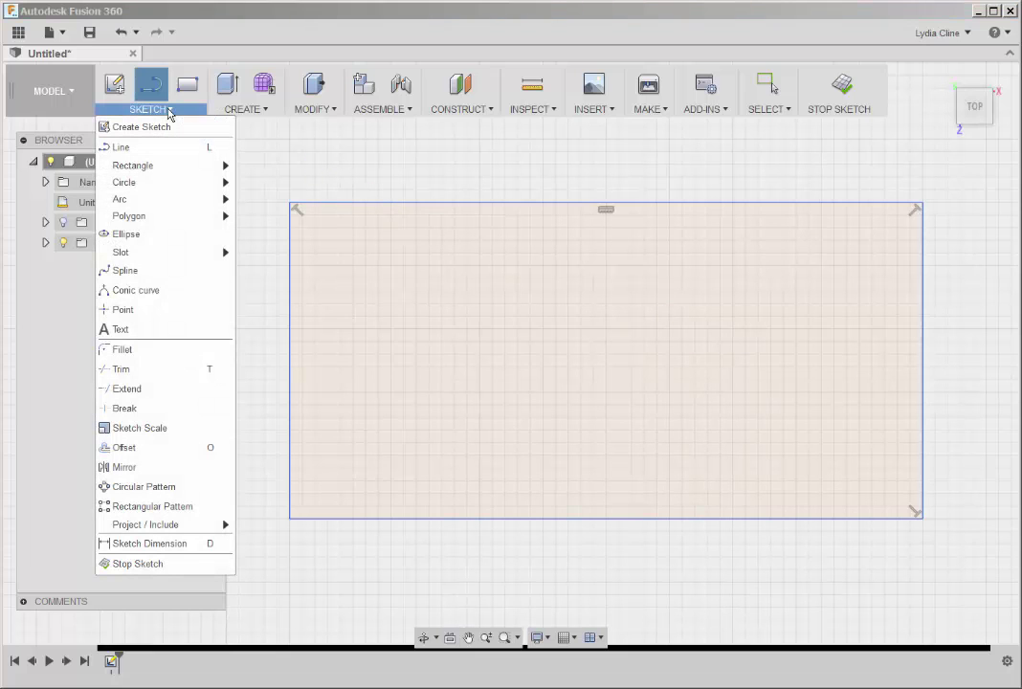
mouse_move(116, 200)
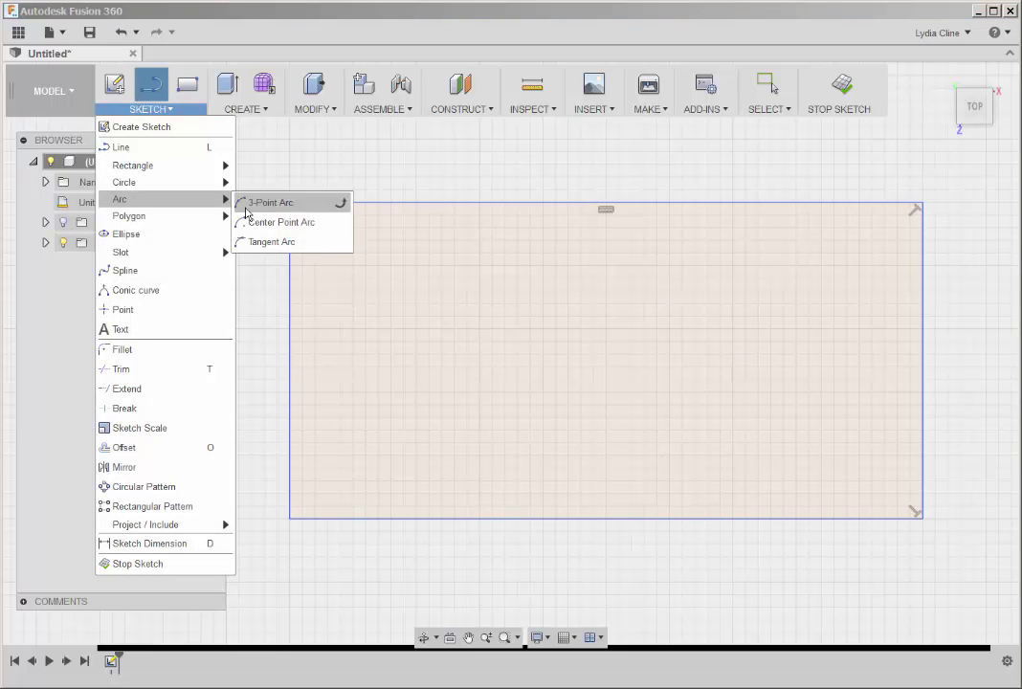
left_click(256, 209)
scroll(861, 226, "up", 3)
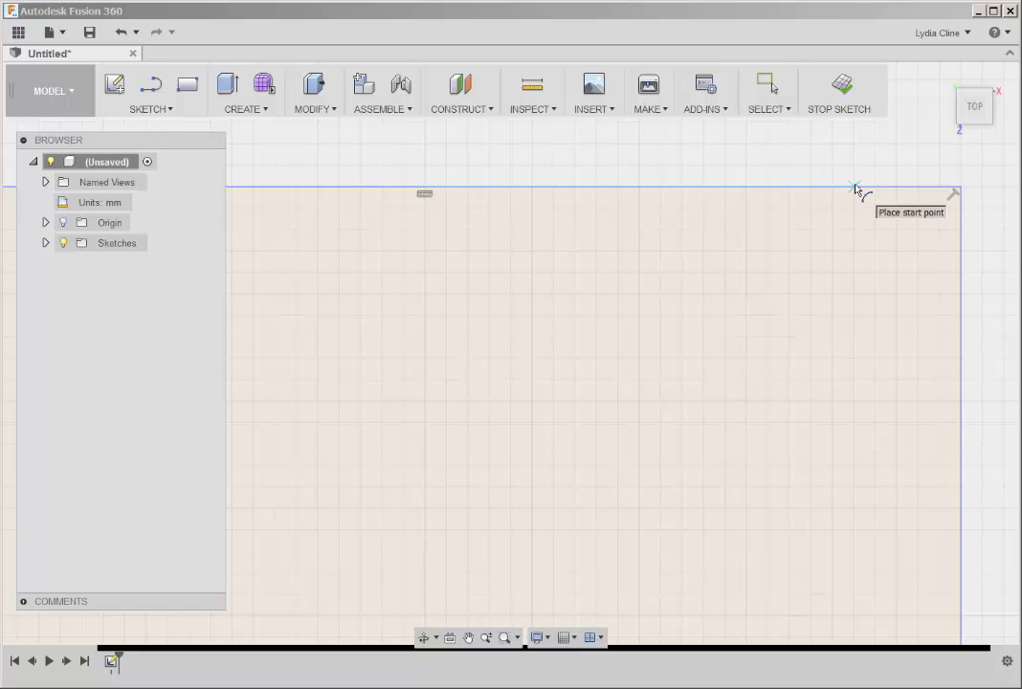
left_click(855, 188)
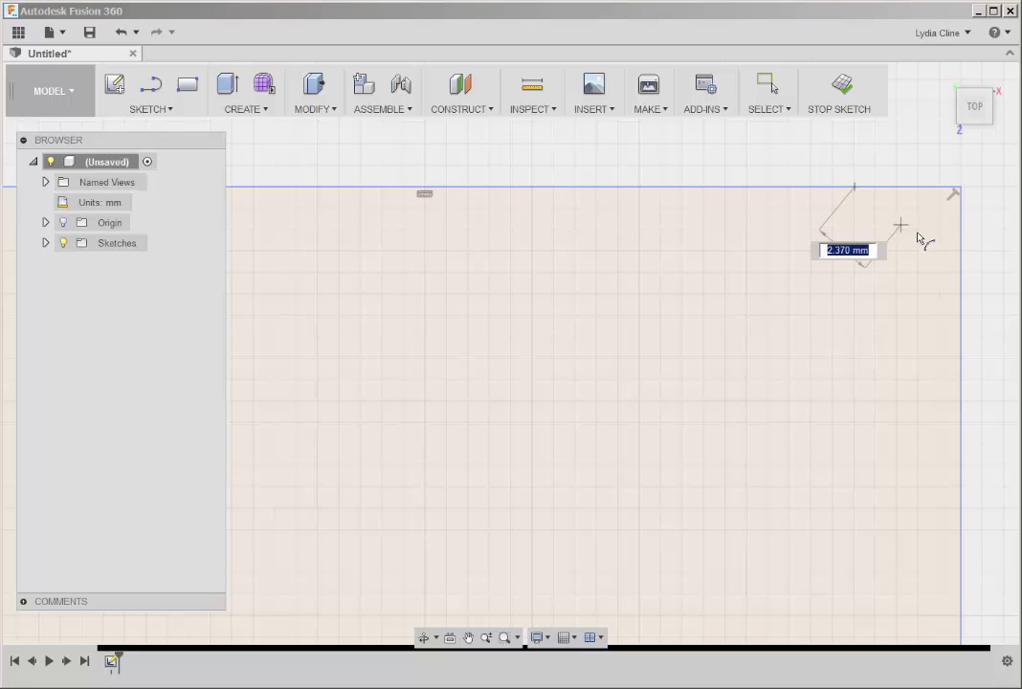
left_click(961, 295)
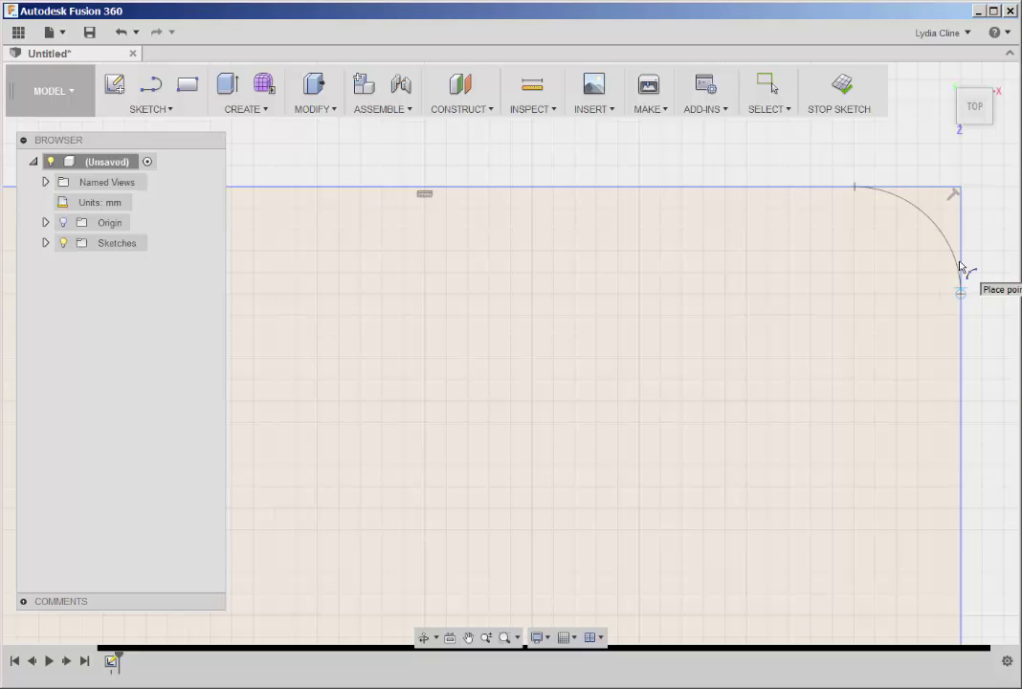
left_click(961, 269)
scroll(910, 247, "down", 3)
scroll(910, 247, "down", 2)
mouse_move(915, 251)
middle_mouse_down()
mouse_move(746, 274)
mouse_move(752, 294)
mouse_move(745, 280)
middle_mouse_up()
scroll(700, 294, "up", 2)
scroll(752, 295, "up", 2)
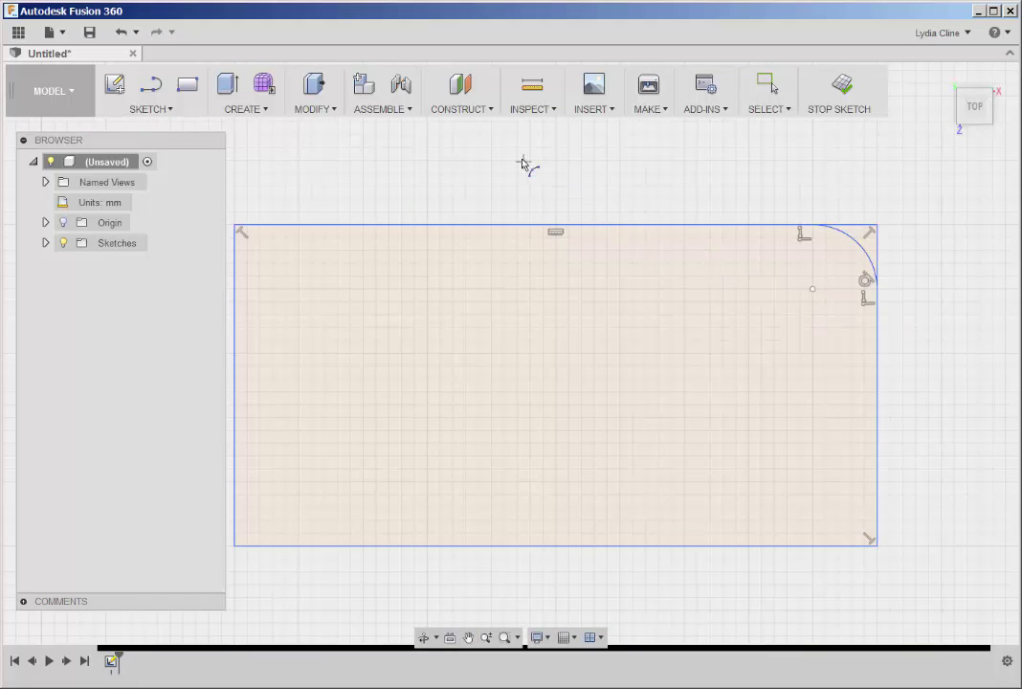
Draw vertical and horizontal lines joining the midpoints of opposite rectangle edges.
left_click(172, 111)
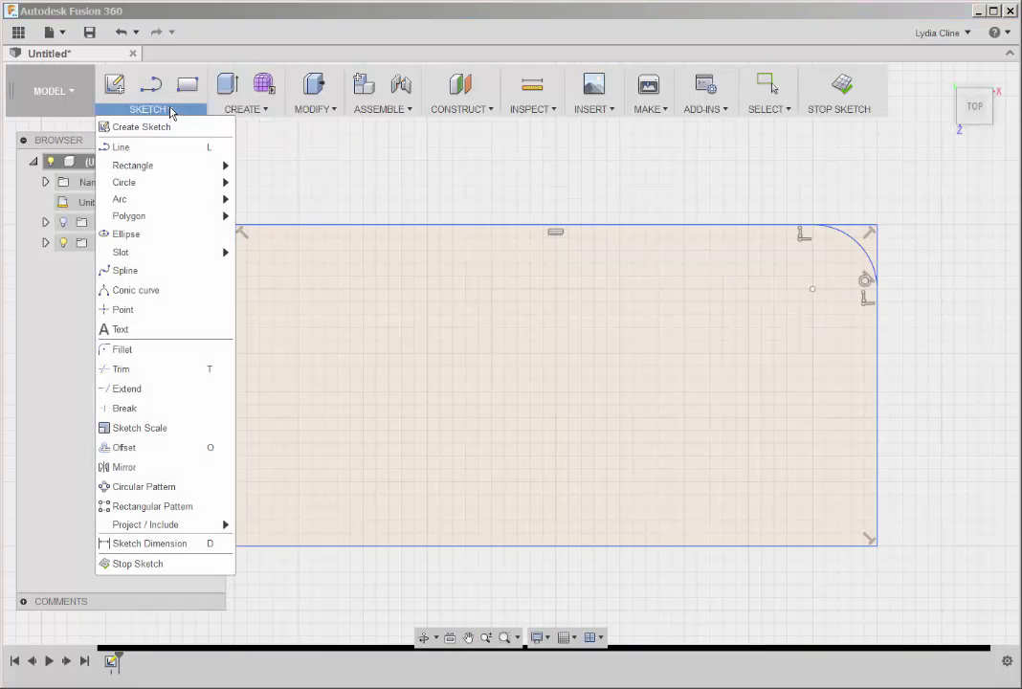
left_click(137, 149)
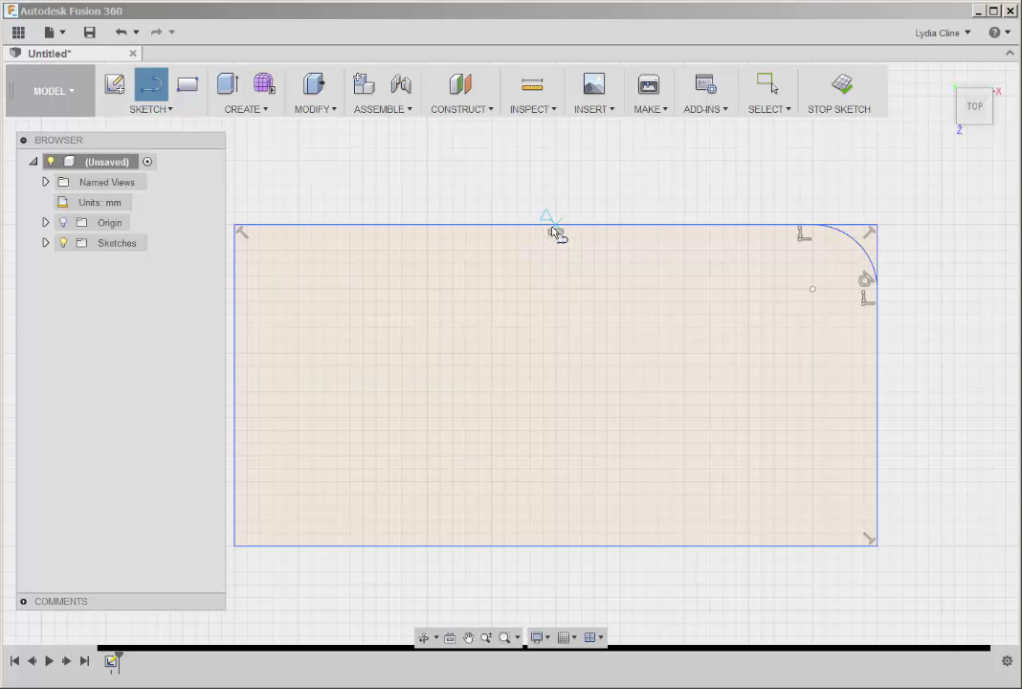
left_click(556, 229)
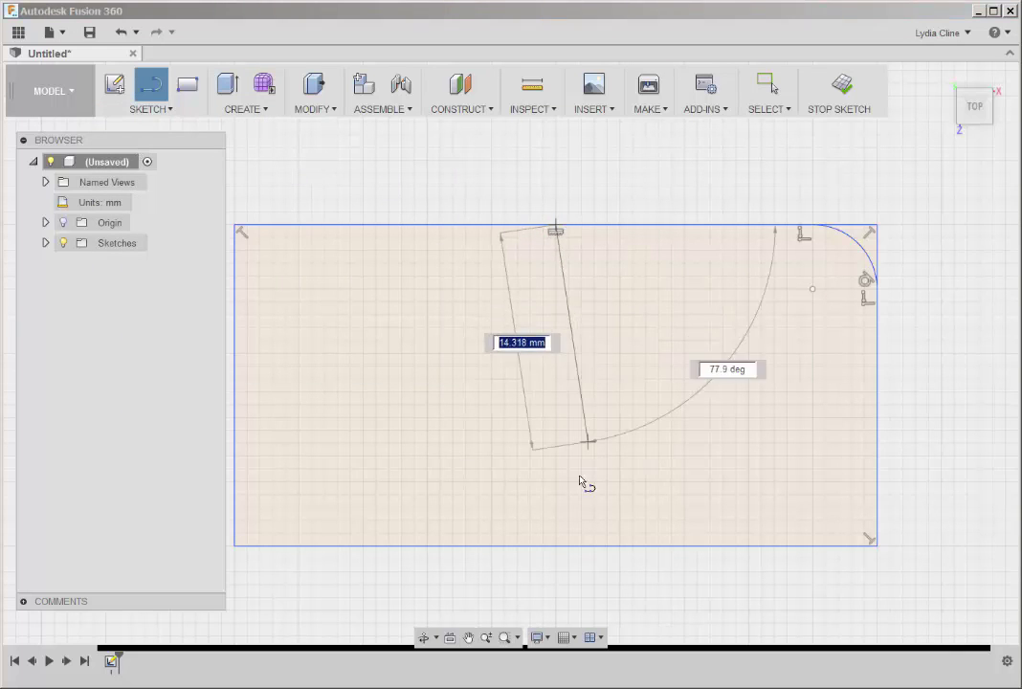
double_click(554, 542)
middle_click_drag(538, 495, 571, 491)
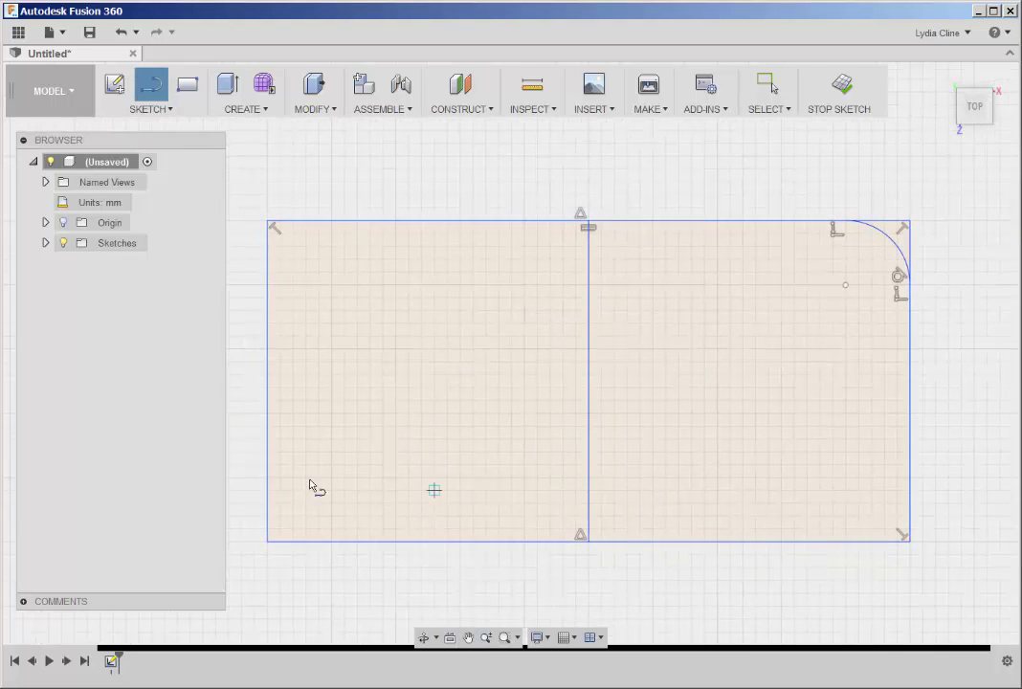
left_click(269, 382)
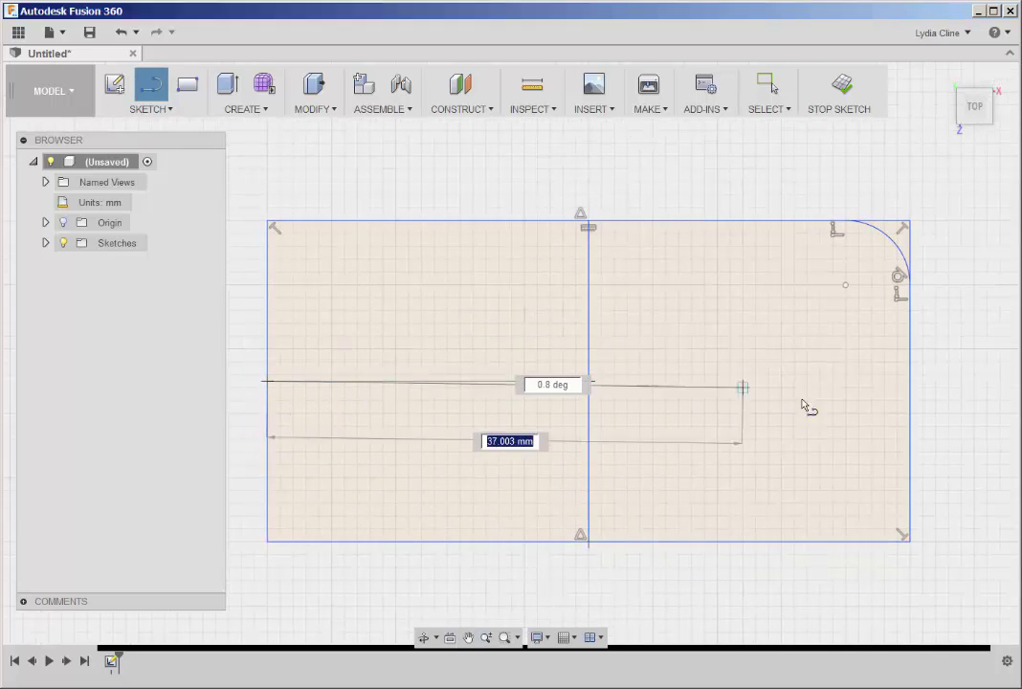
double_click(911, 387)
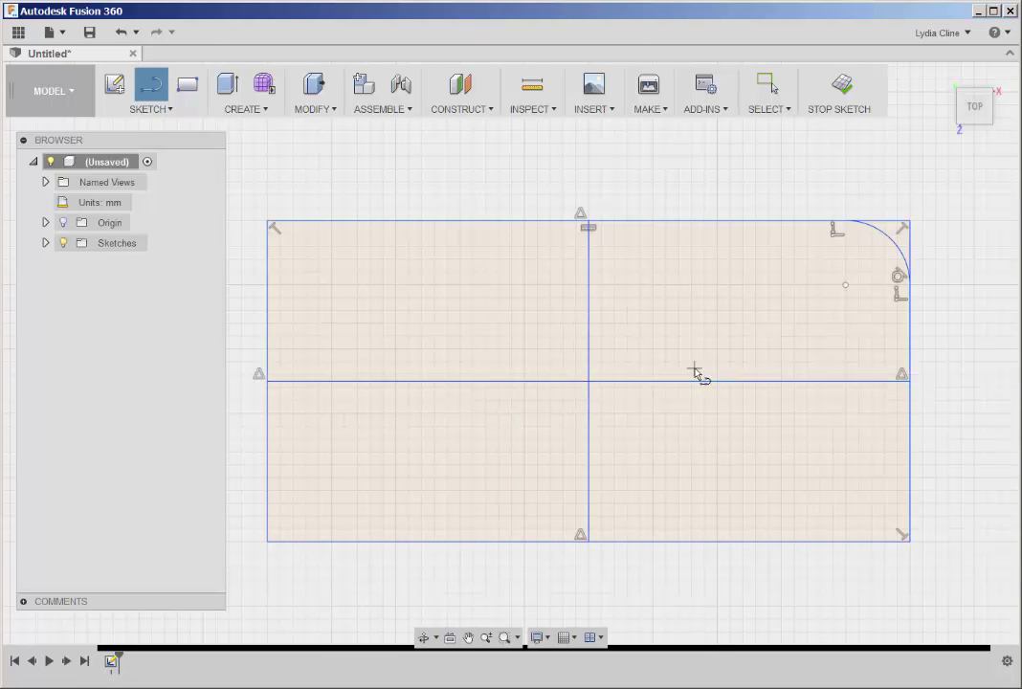
left_click(166, 112)
Mirror the top-right corner arc across the vertical centre line onto the top-left corner.
left_click(140, 470)
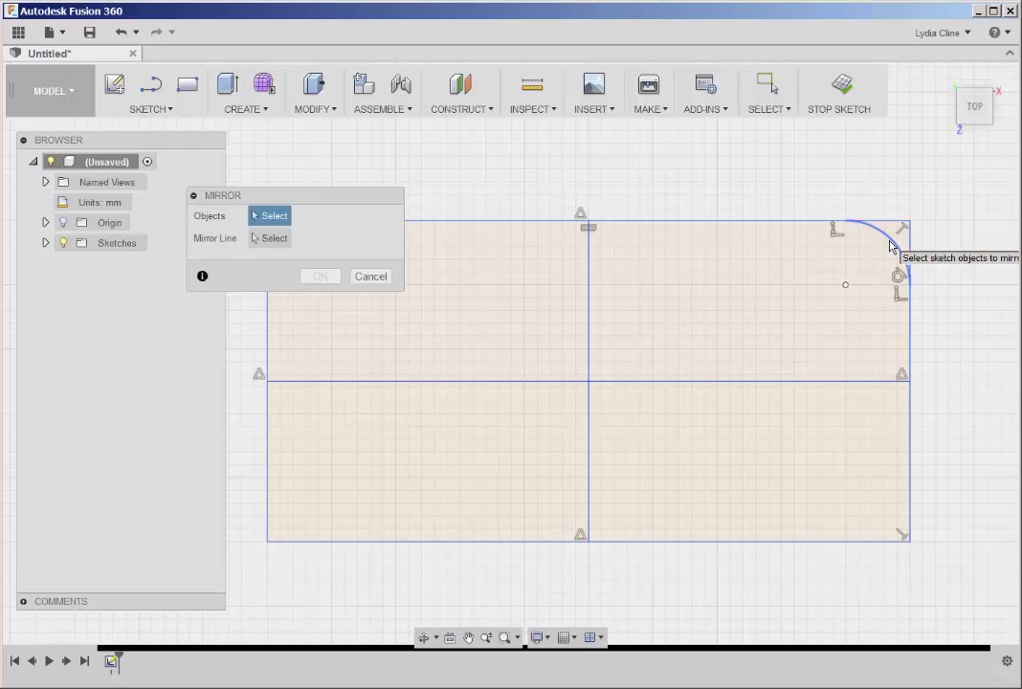
left_click(890, 246)
scroll(889, 243, "down", 2)
left_click(266, 240)
left_click(665, 285)
left_click(321, 277)
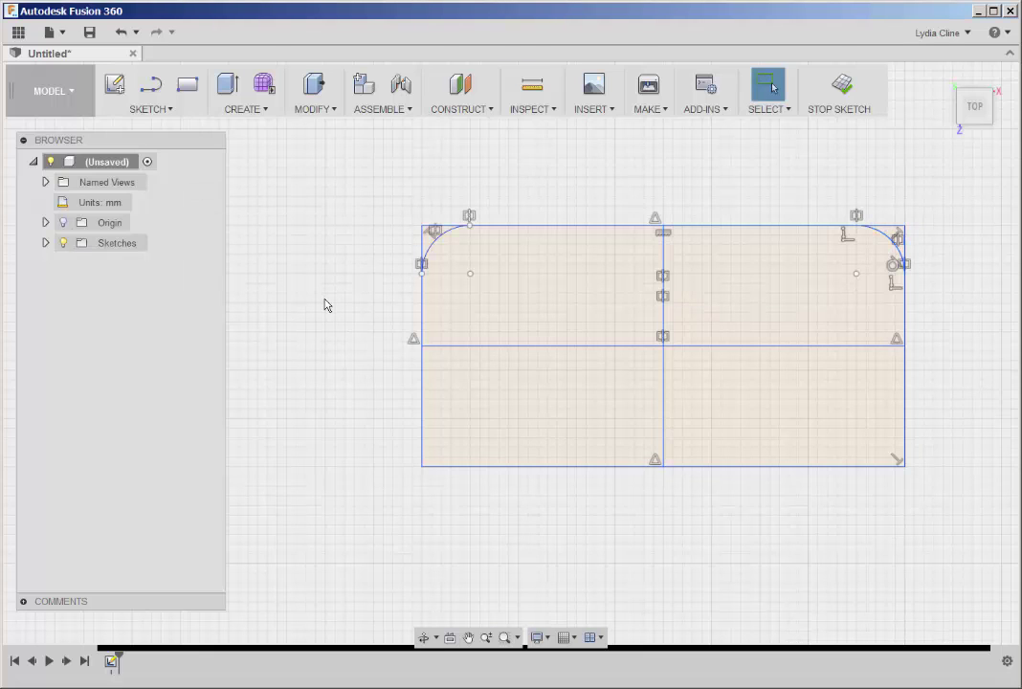
Mirror both top corner arcs across the horizontal centre line onto the bottom corners.
left_click(164, 109)
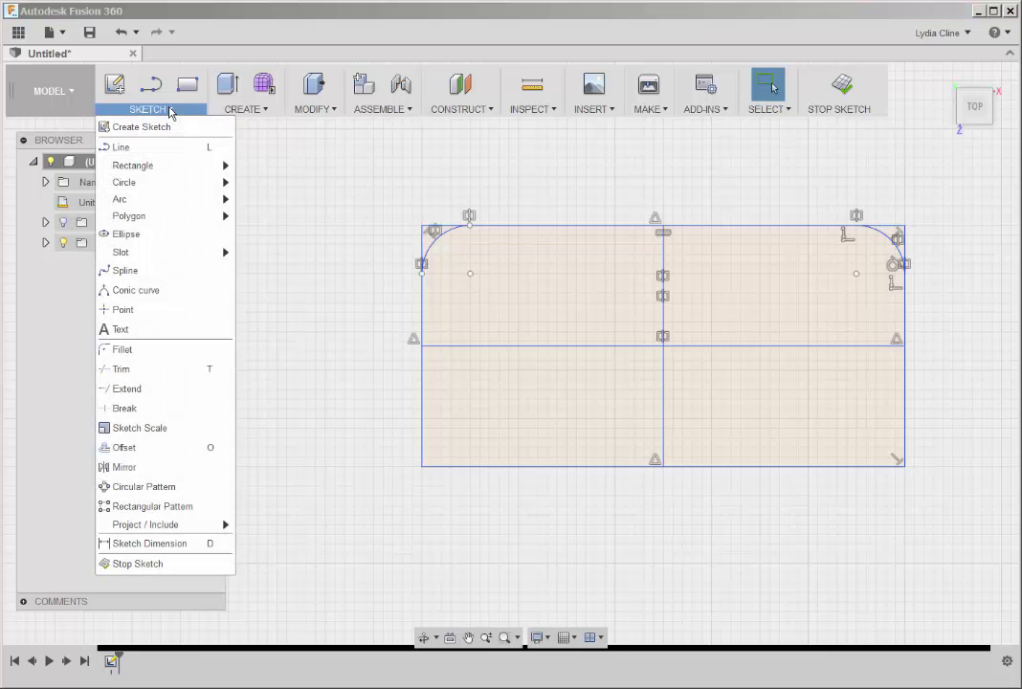
left_click(142, 466)
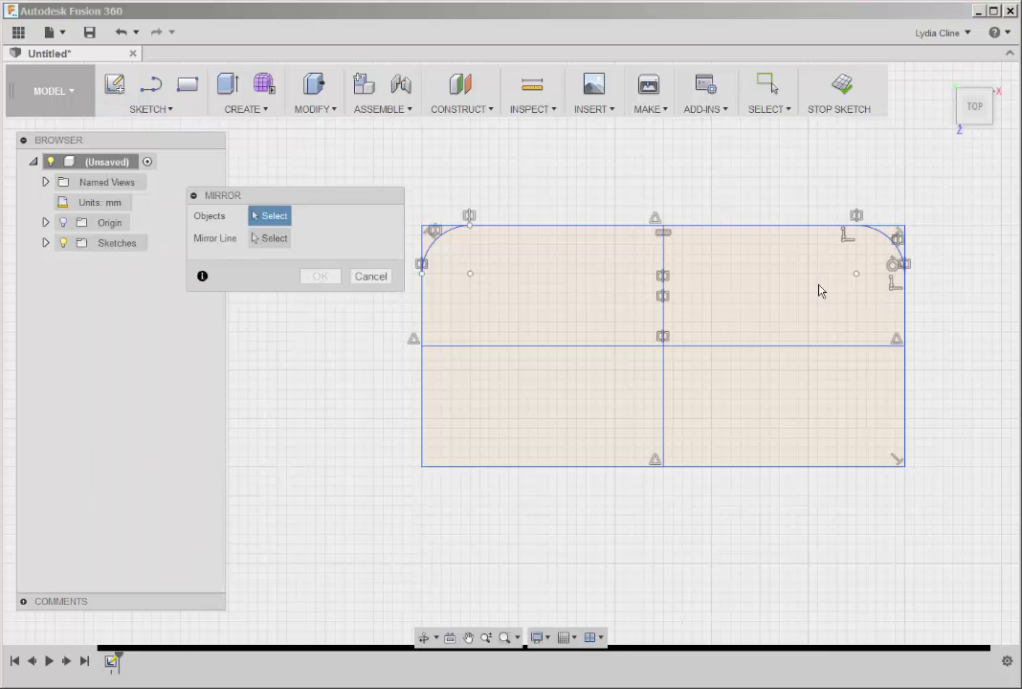
left_click(889, 237)
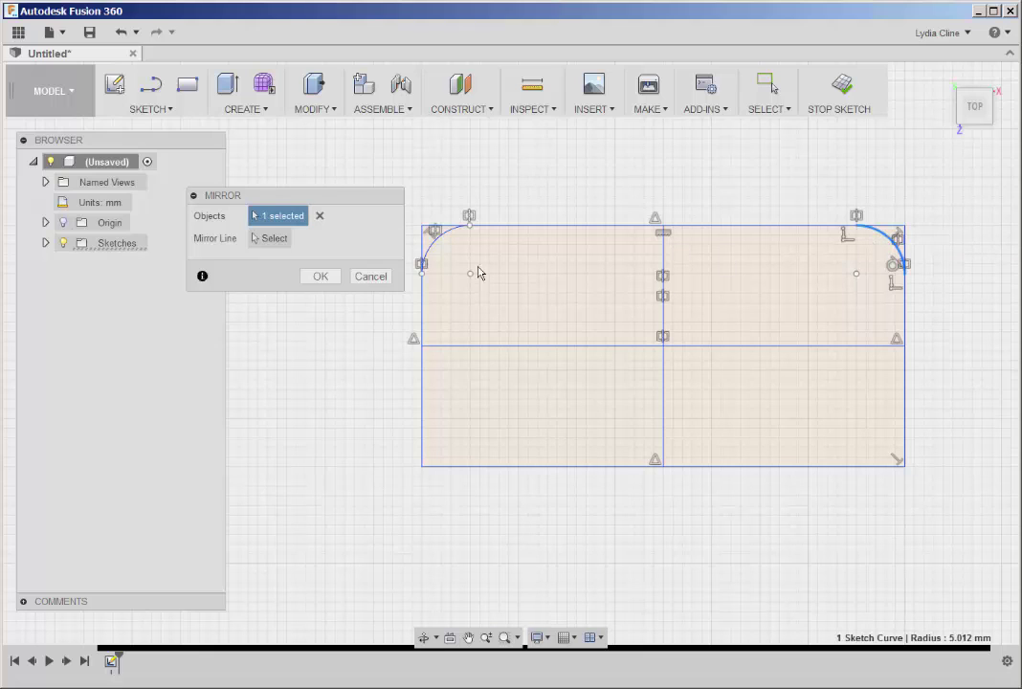
left_click(438, 250)
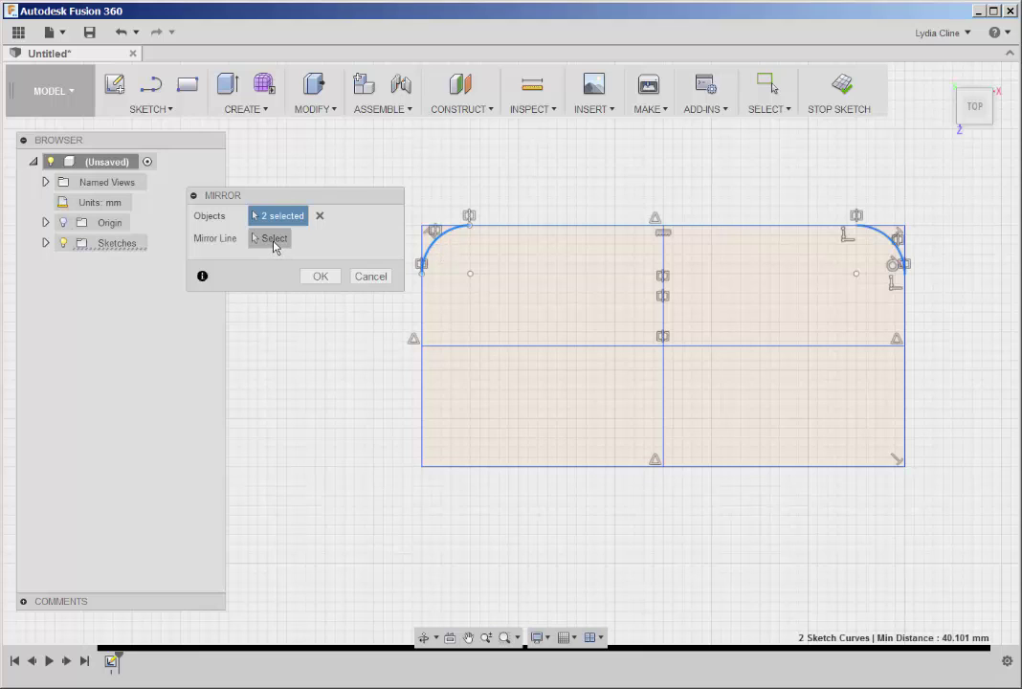
left_click(272, 240)
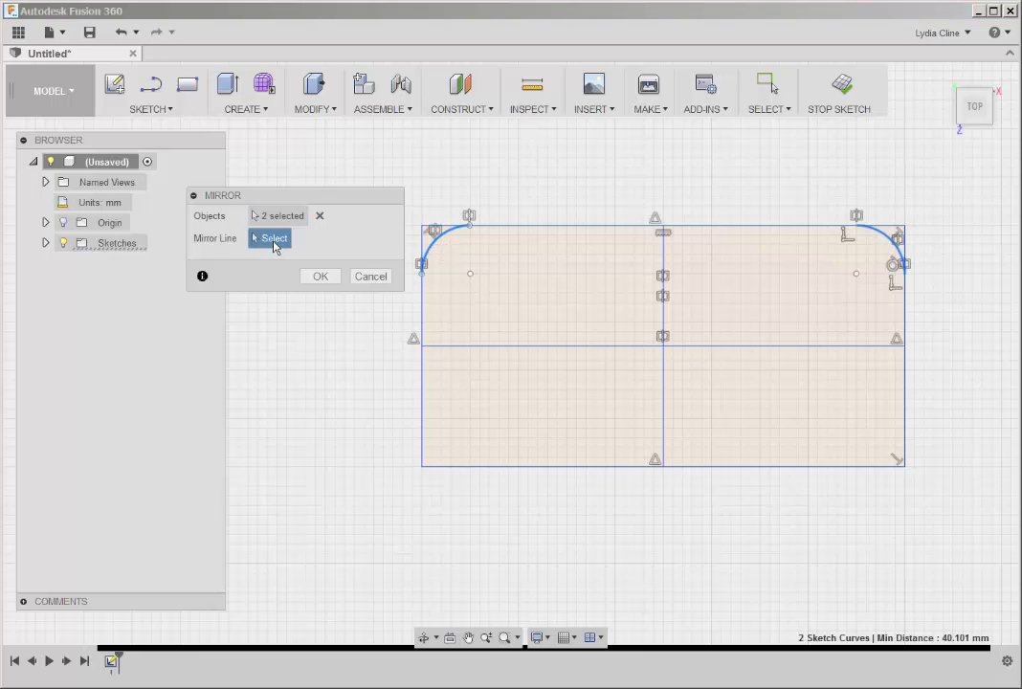
left_click(577, 348)
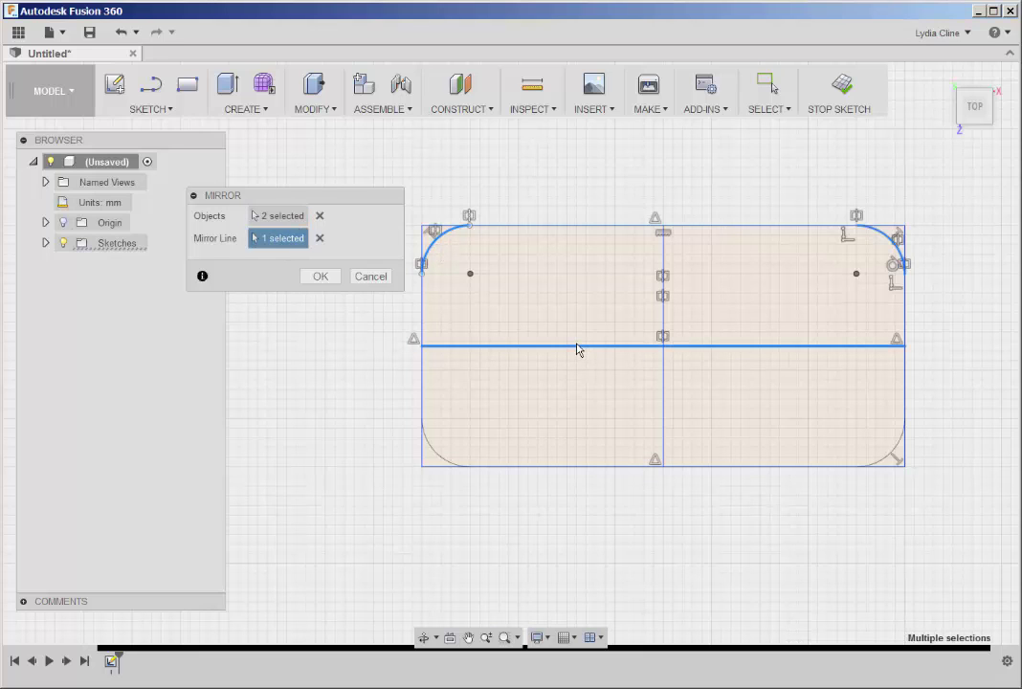
left_click(321, 276)
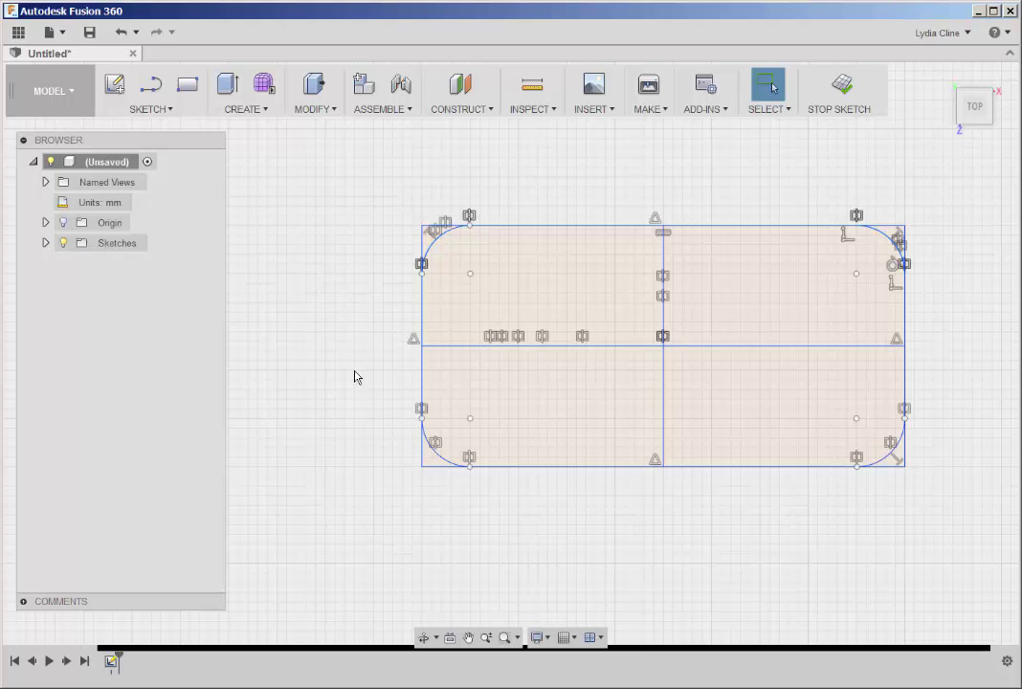
Trim the leftover square-corner segments at all four corners.
left_click(171, 109)
left_click(131, 376)
left_click(442, 233)
left_click(423, 244)
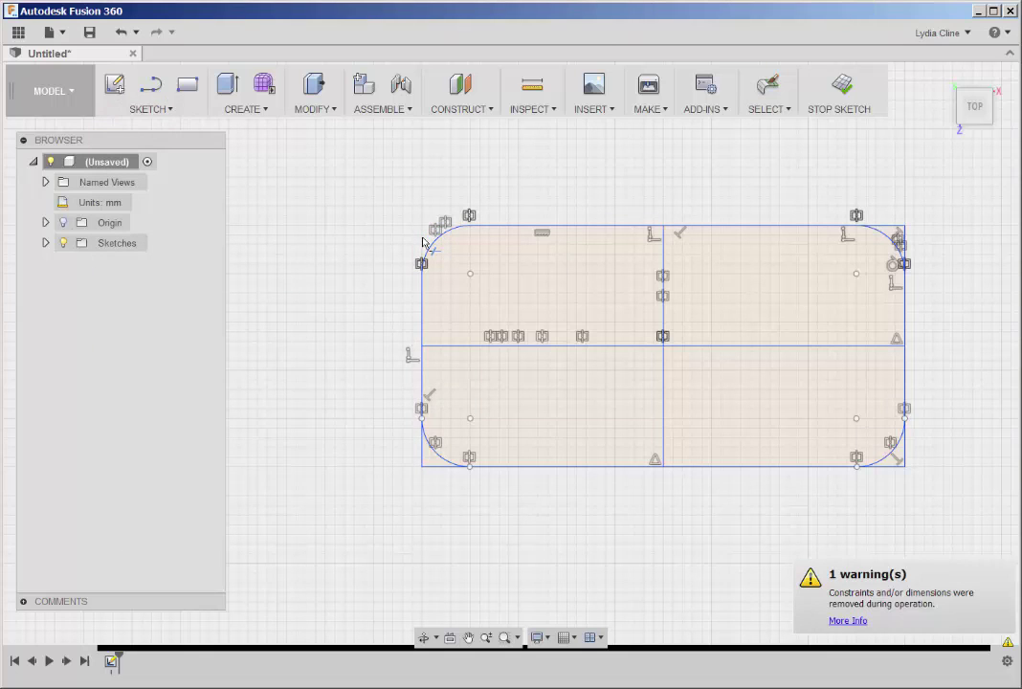
left_click(423, 452)
left_click(430, 467)
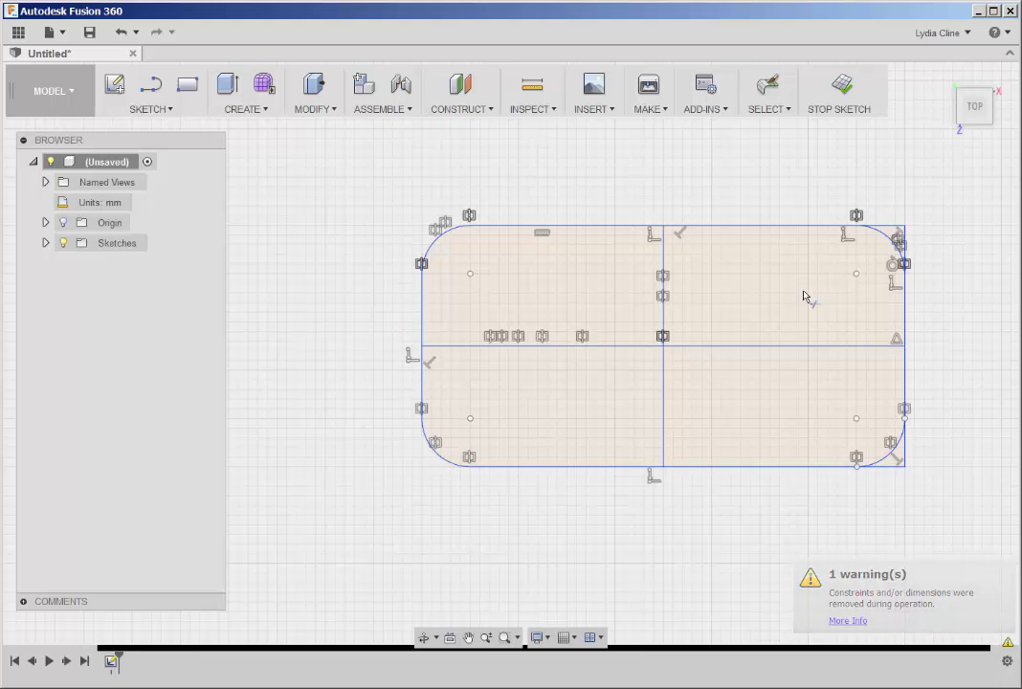
left_click(888, 230)
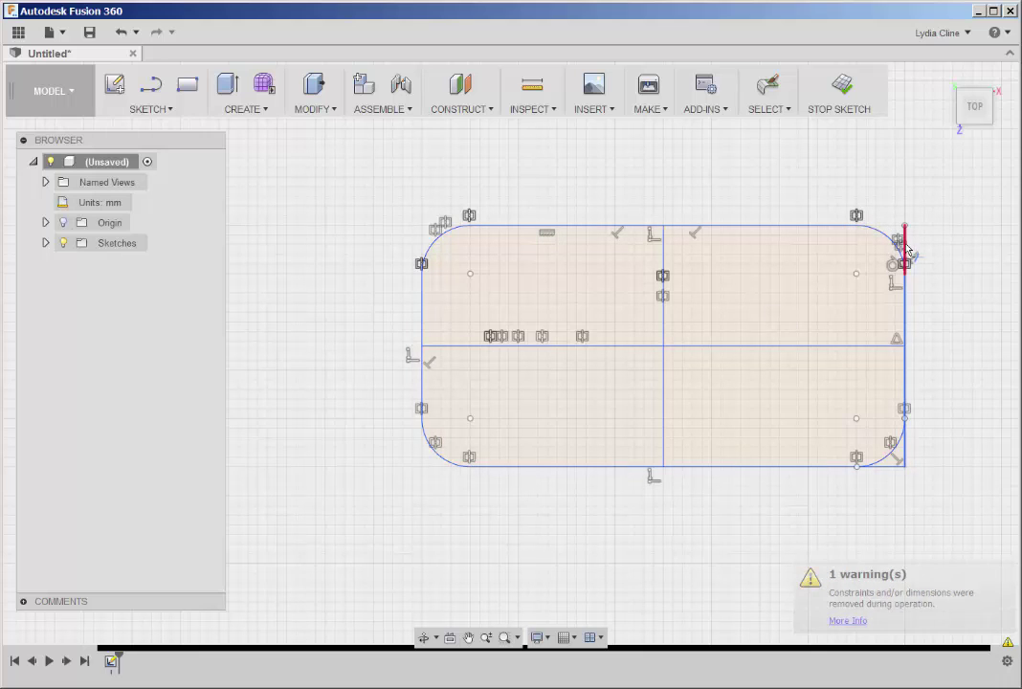
left_click(902, 252)
left_click(904, 445)
left_click(890, 468)
Trim away both halves of the horizontal centre line and the vertical centre line.
left_click(721, 345)
left_click(612, 346)
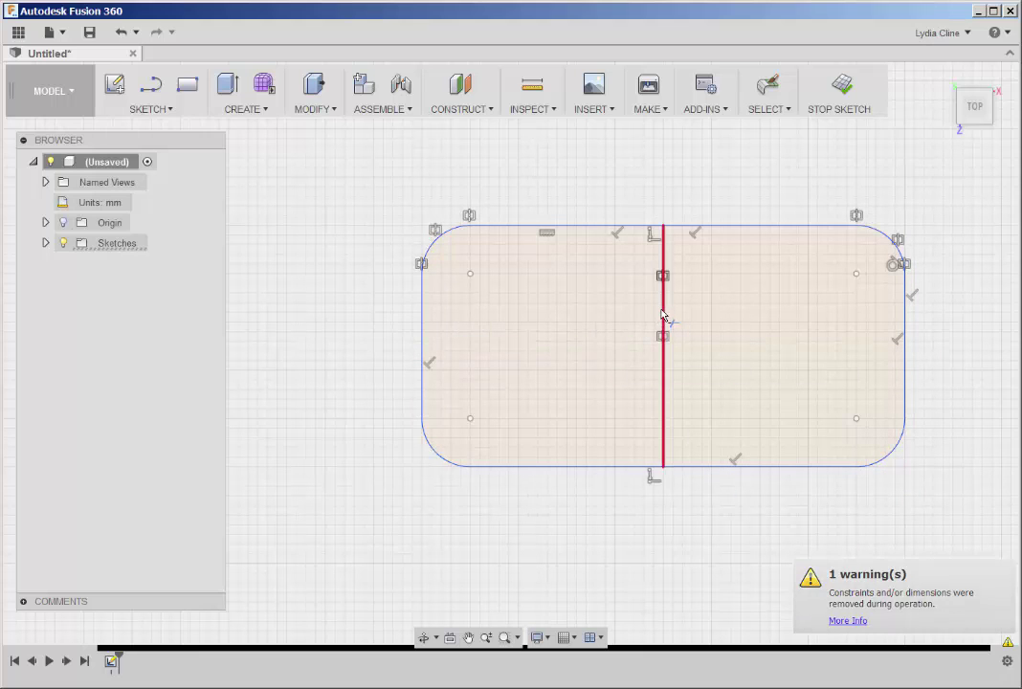
left_click(662, 314)
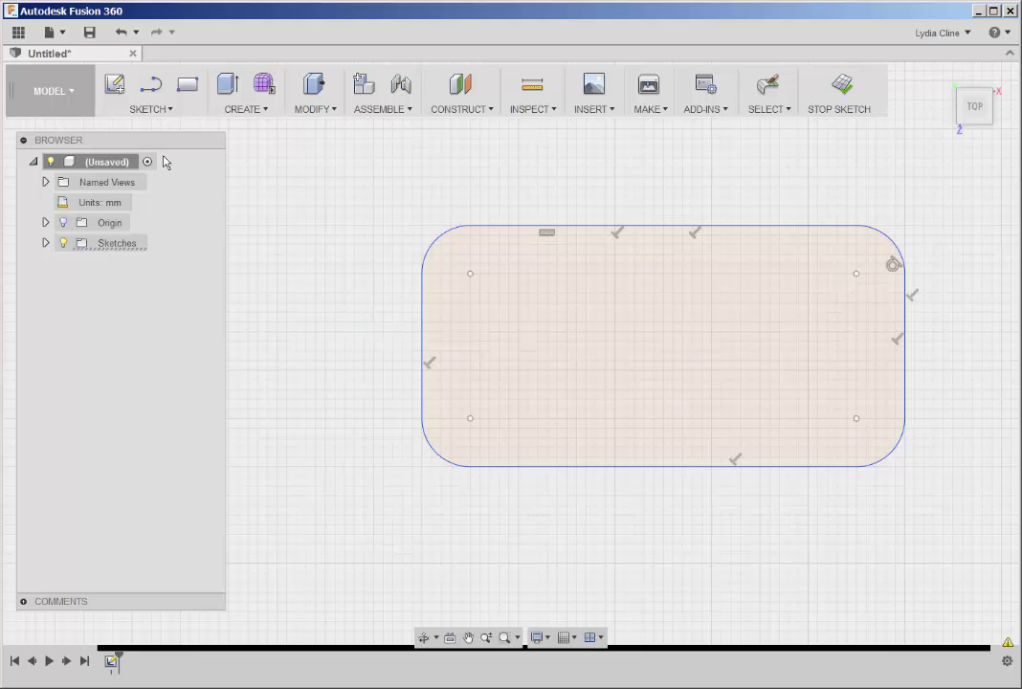
Offset the rounded outline 1.972 mm outward to create the border outline.
left_click(171, 110)
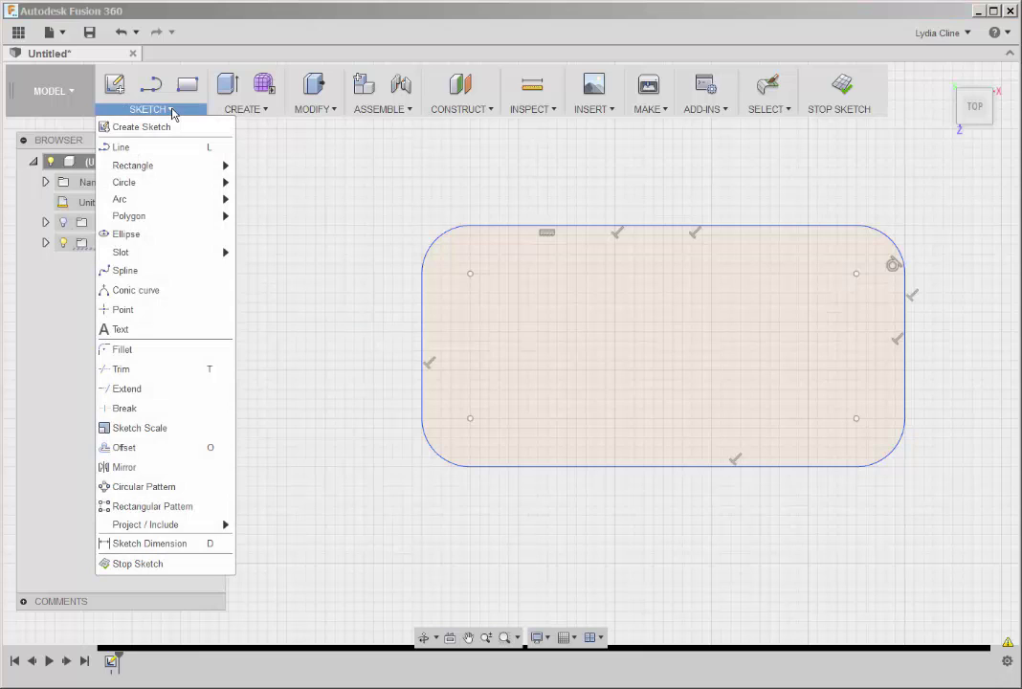
left_click(154, 451)
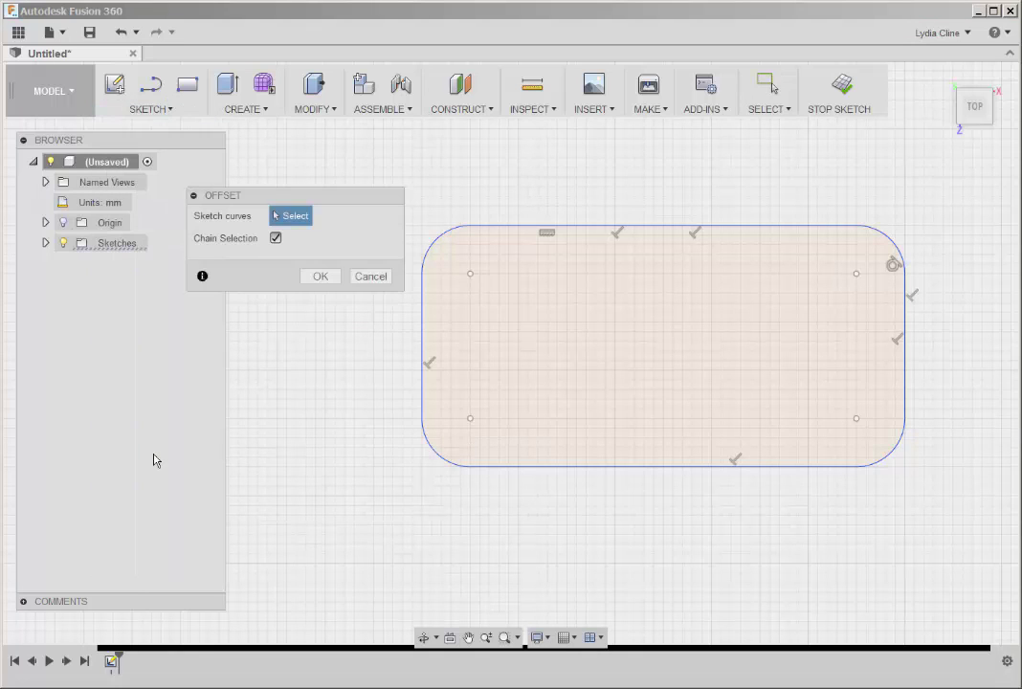
left_click(613, 233)
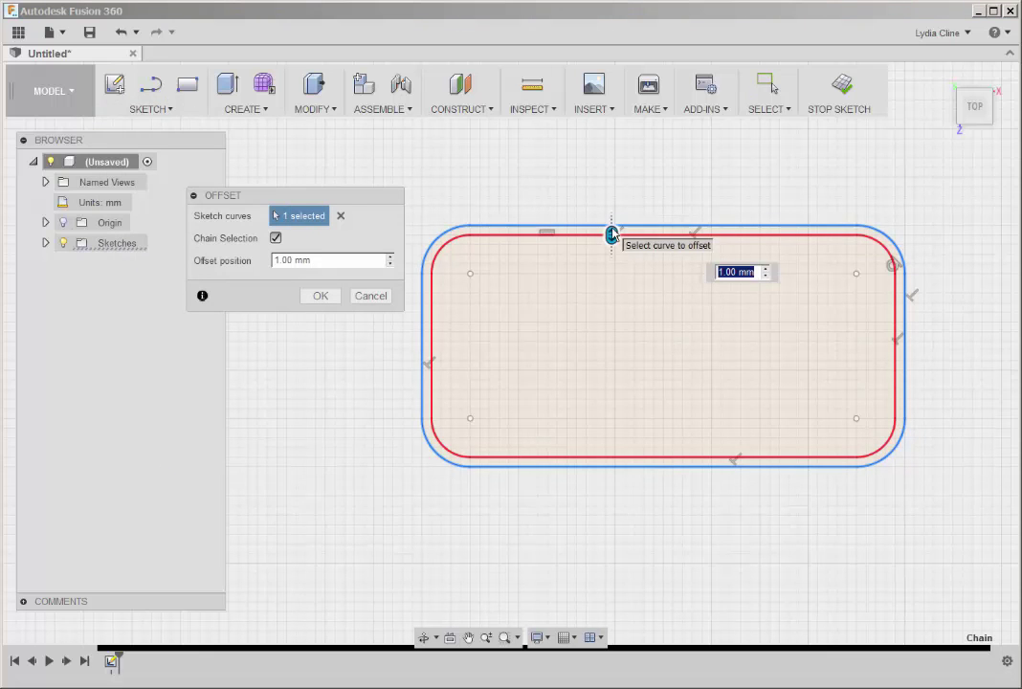
left_click_drag(612, 234, 614, 206)
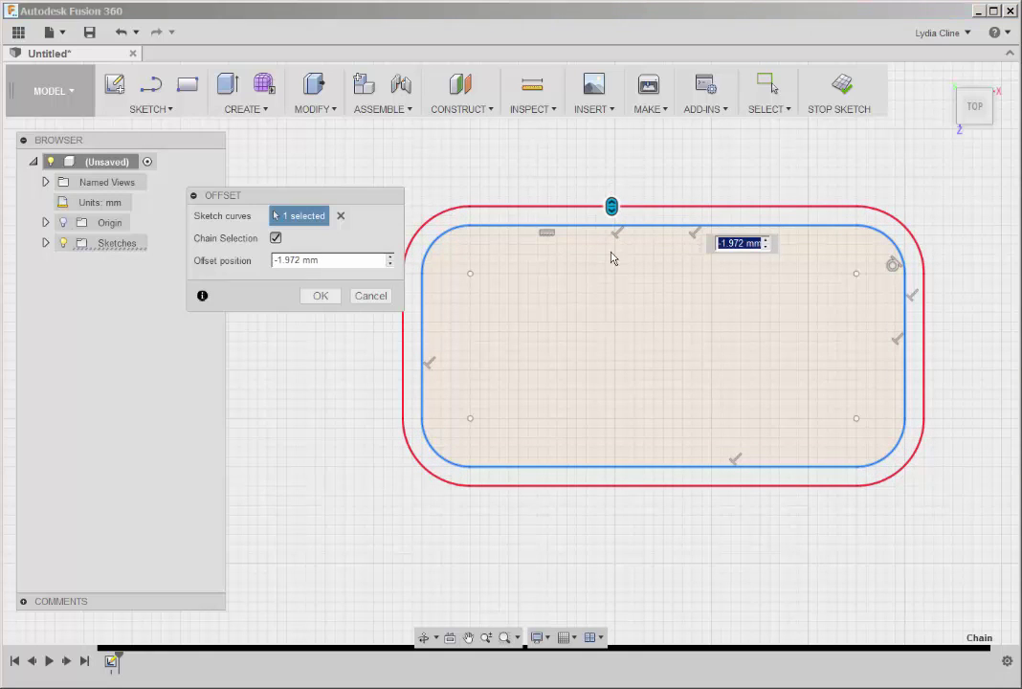
left_click(321, 297)
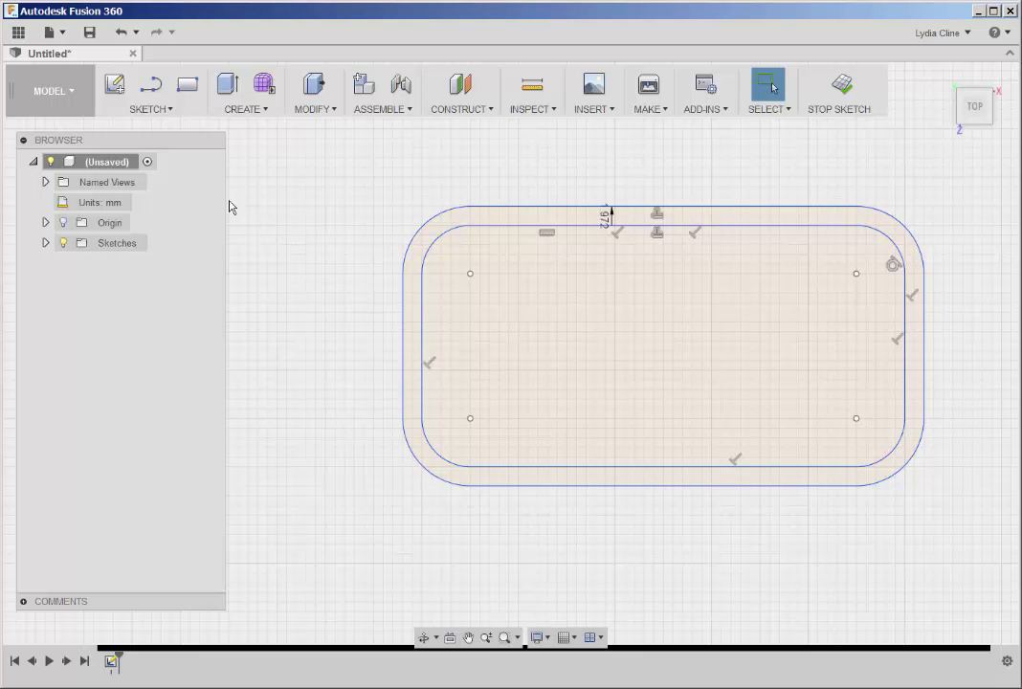
Add 10 mm 'MyName' sketch text and move it to the centre of the card.
left_click(169, 110)
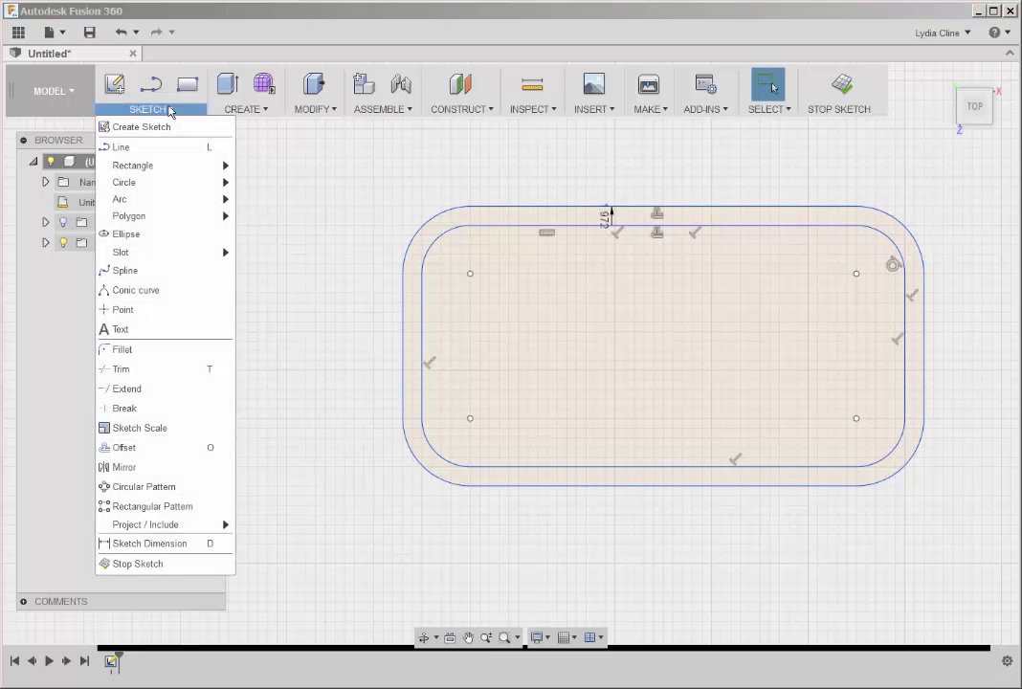
left_click(151, 329)
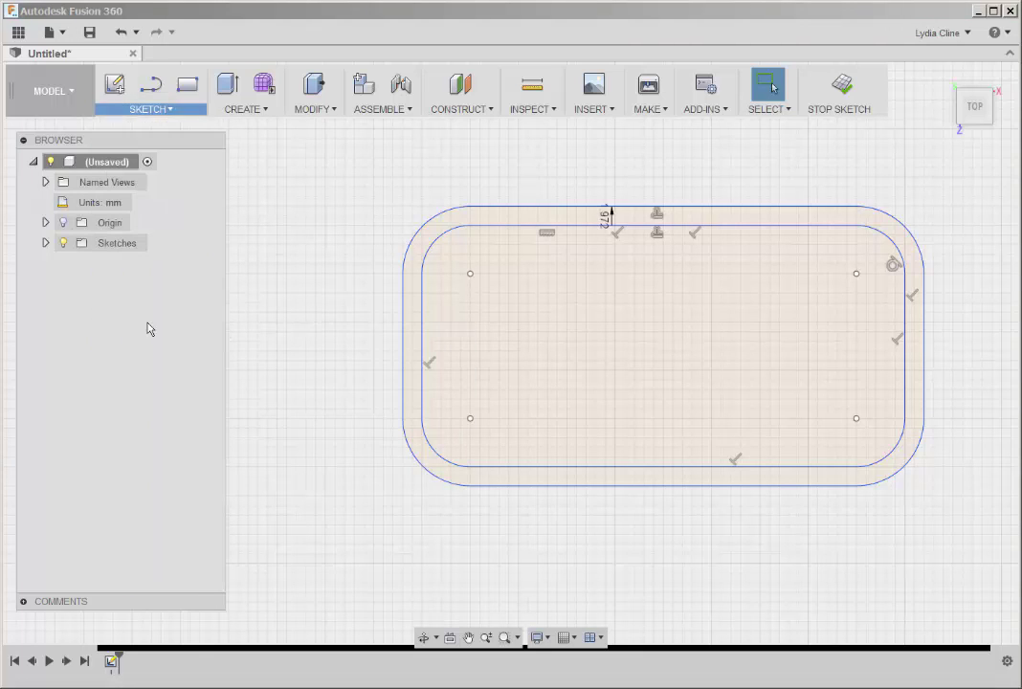
left_click(498, 340)
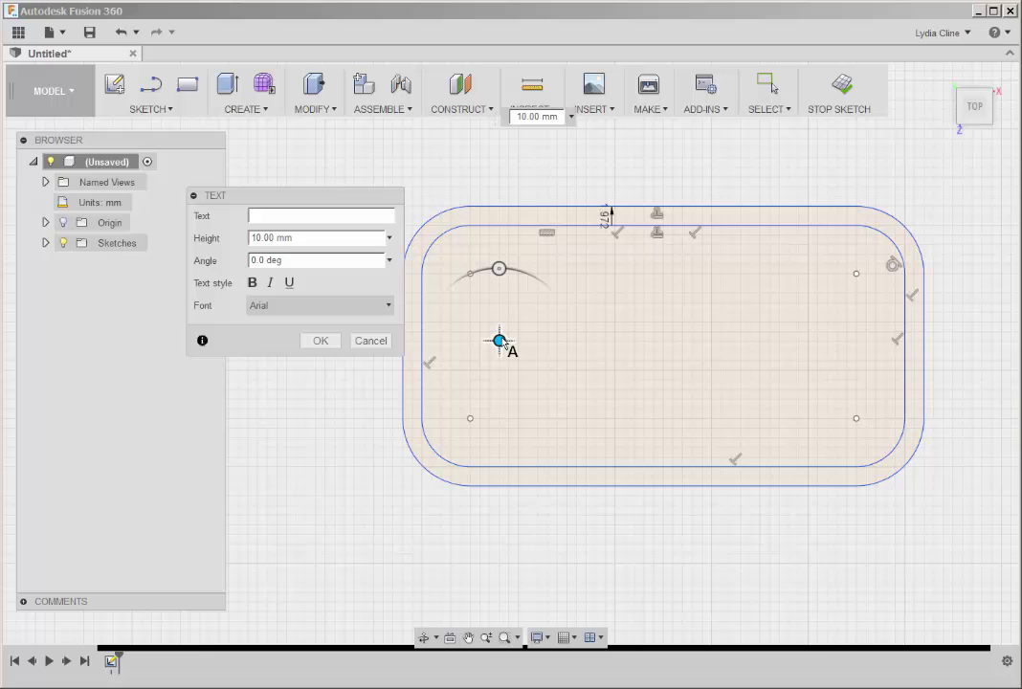
type("MyName")
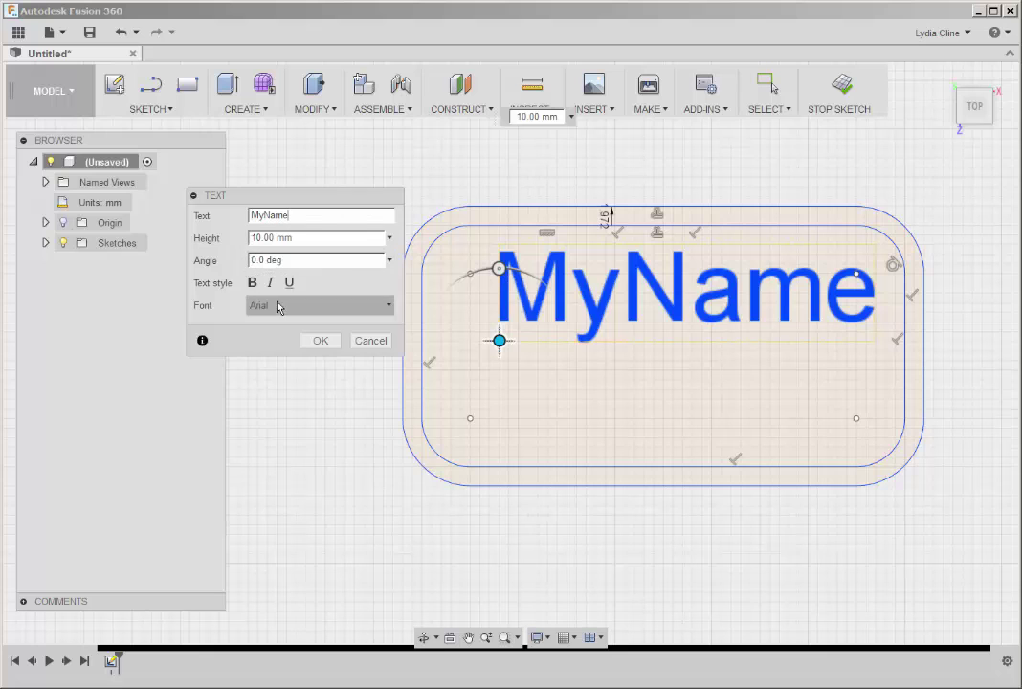
left_click(318, 342)
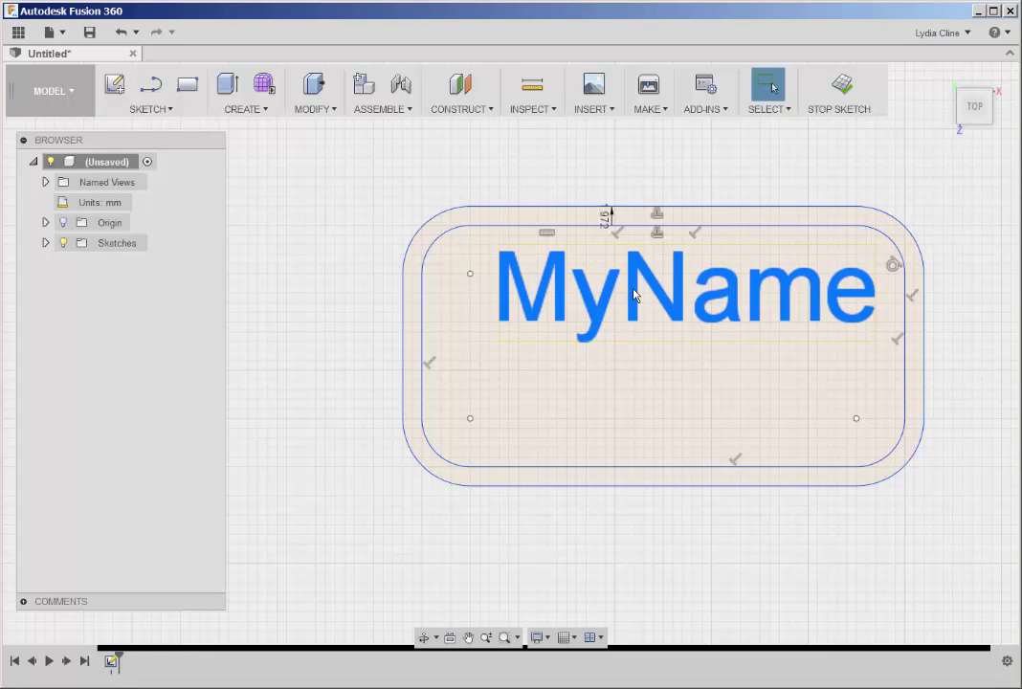
mouse_move(634, 296)
left_mouse_down()
mouse_move(614, 356)
mouse_move(611, 347)
left_mouse_up()
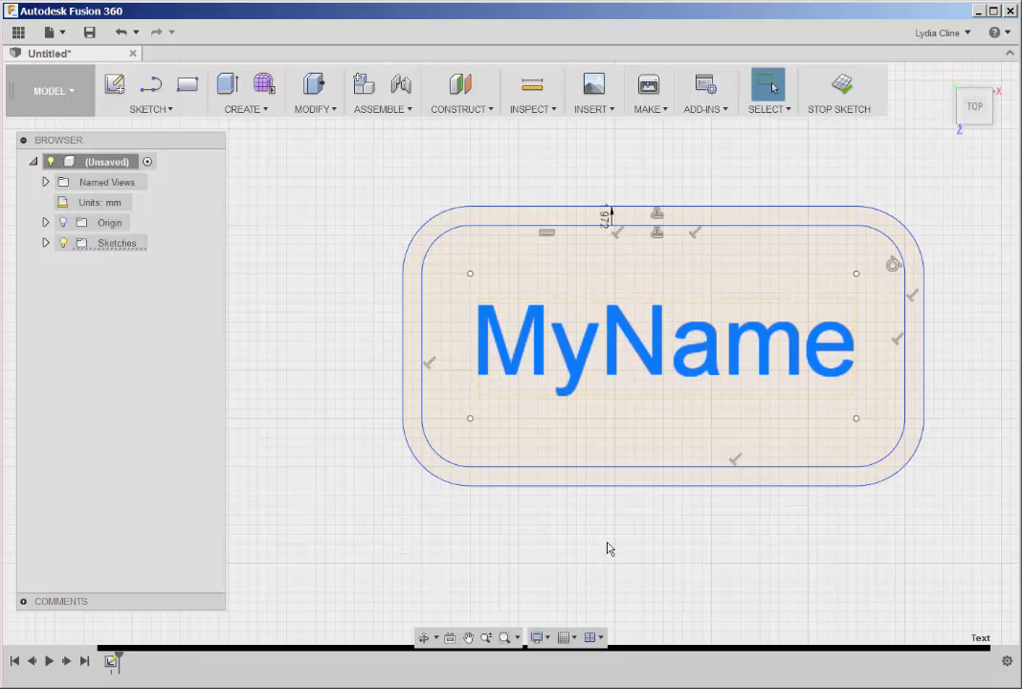
Return to the home view and finish the sketch.
left_click(943, 75)
mouse_move(628, 376)
middle_mouse_down()
mouse_move(696, 383)
mouse_move(700, 393)
middle_mouse_up()
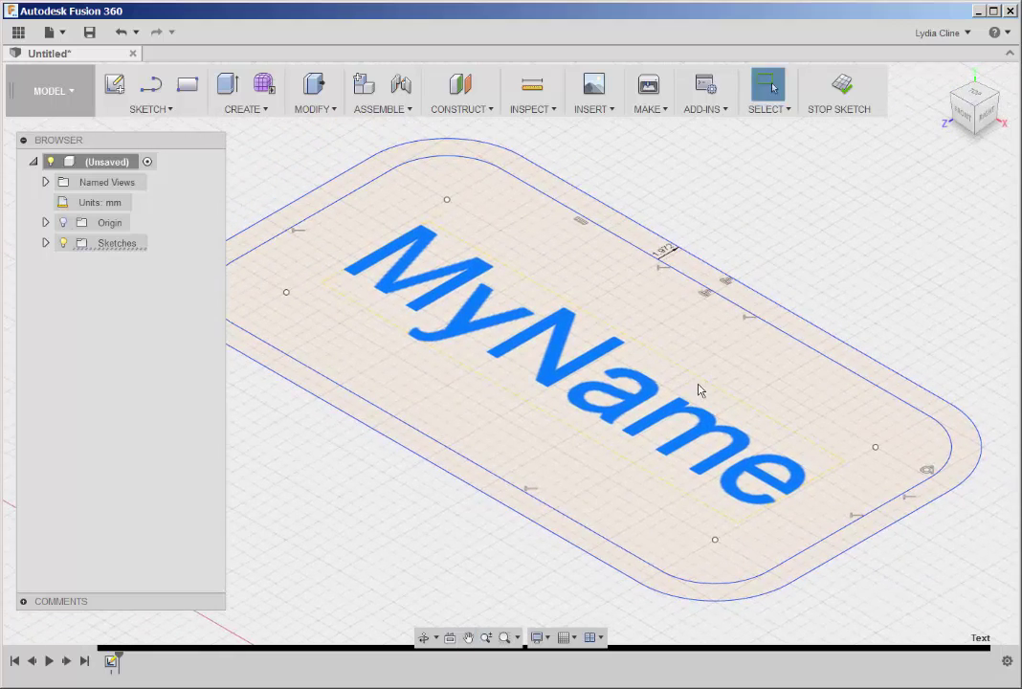
left_click(840, 95)
scroll(485, 449, "up", 2)
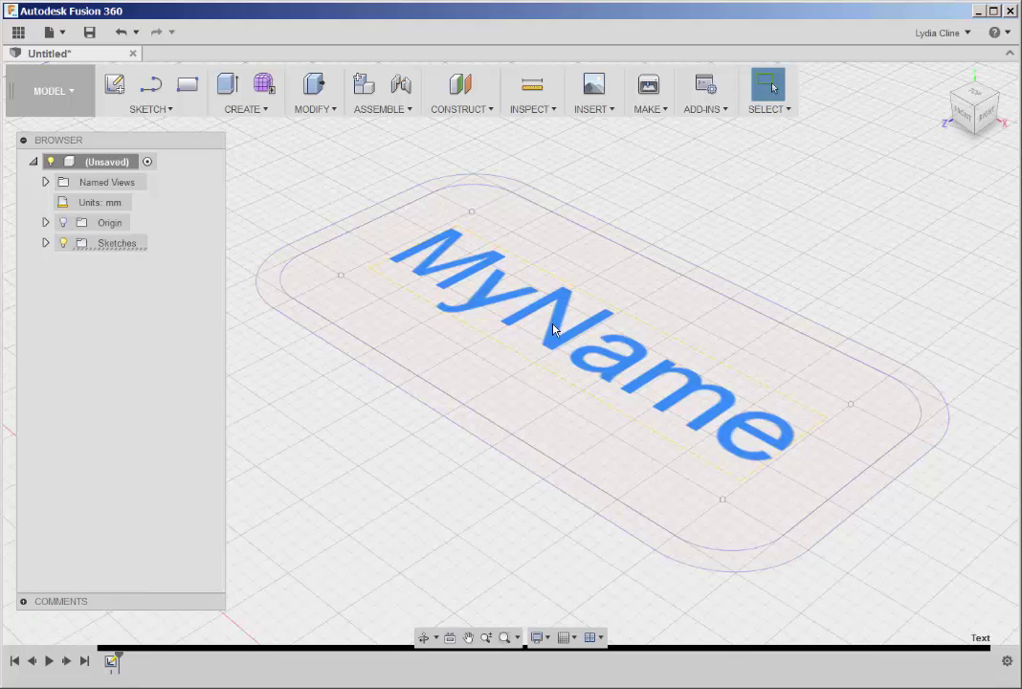
Press Pull the MyName text profile up about 6 mm into solid letters.
right_click(554, 329)
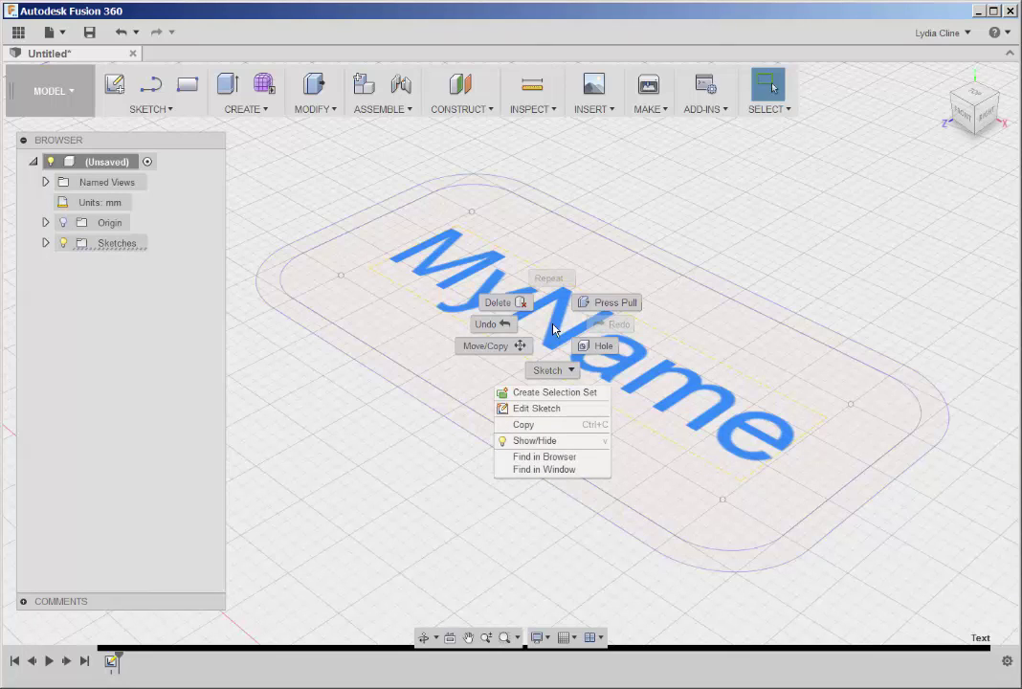
left_click(610, 308)
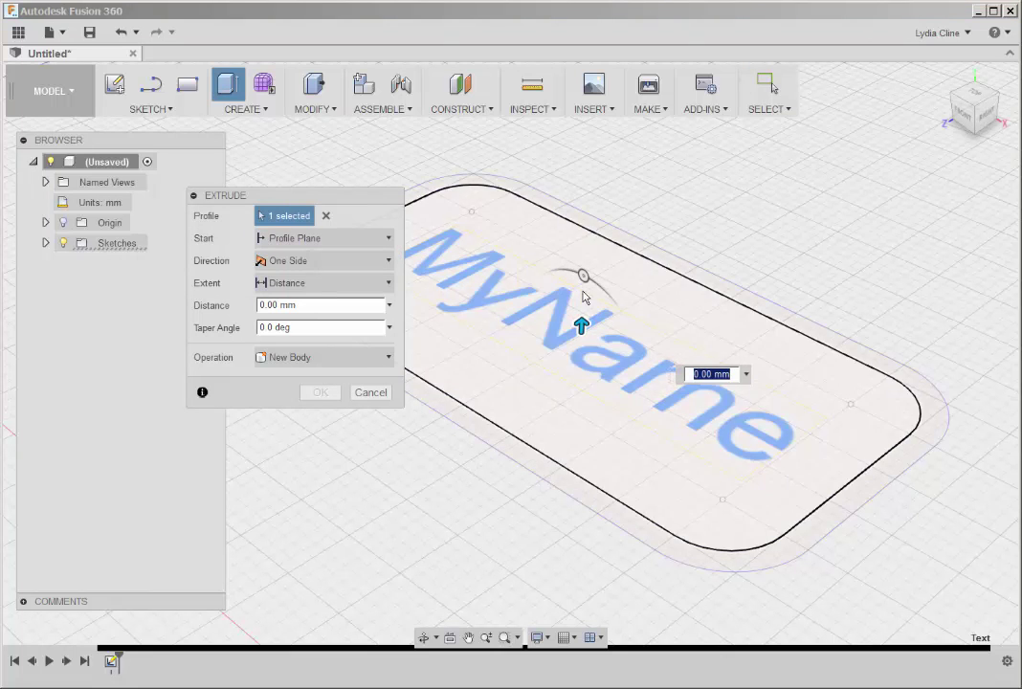
left_click_drag(583, 325, 583, 257)
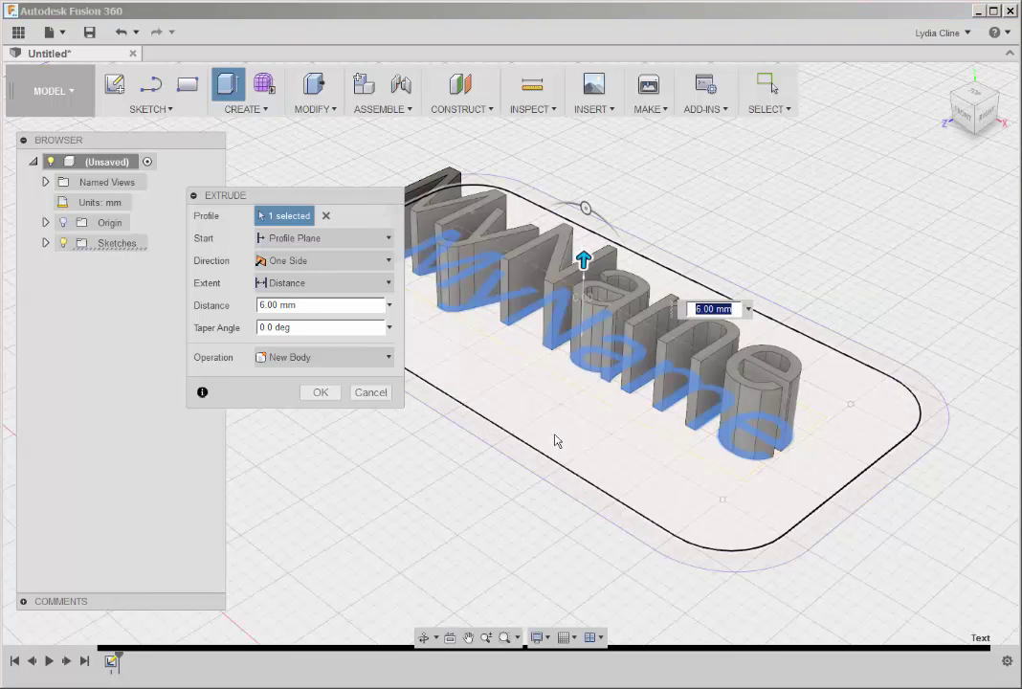
left_click_drag(327, 195, 281, 199)
left_click(271, 398)
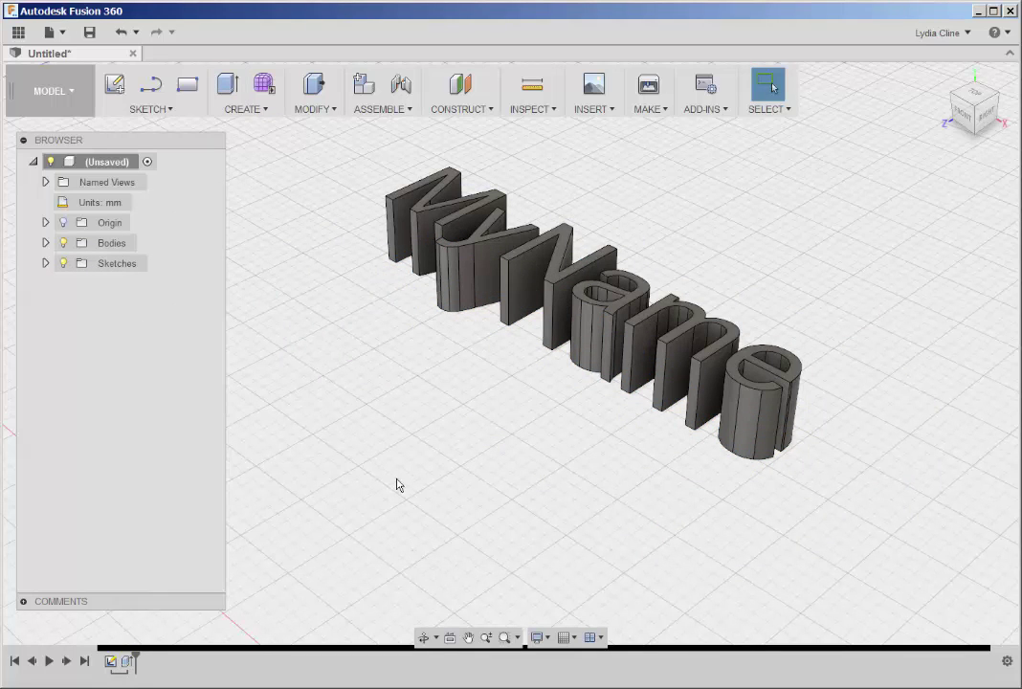
Show Sketch1 and extrude the inner rounded profile 2 mm as a new body.
left_click(45, 265)
left_click(76, 283)
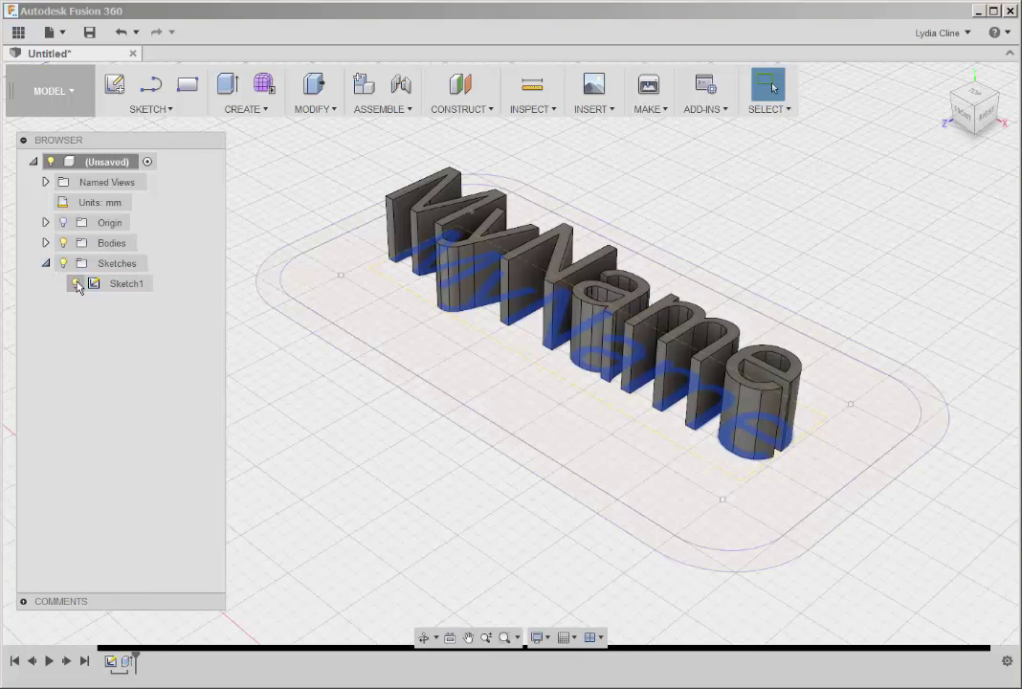
left_click(533, 400)
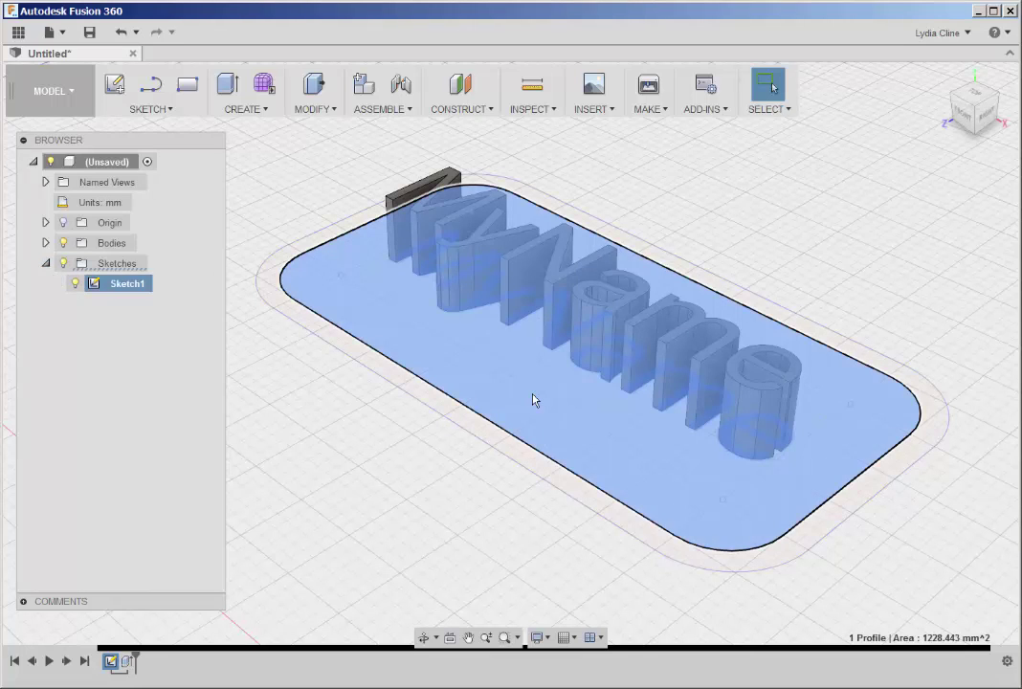
right_click(533, 400)
left_click(590, 373)
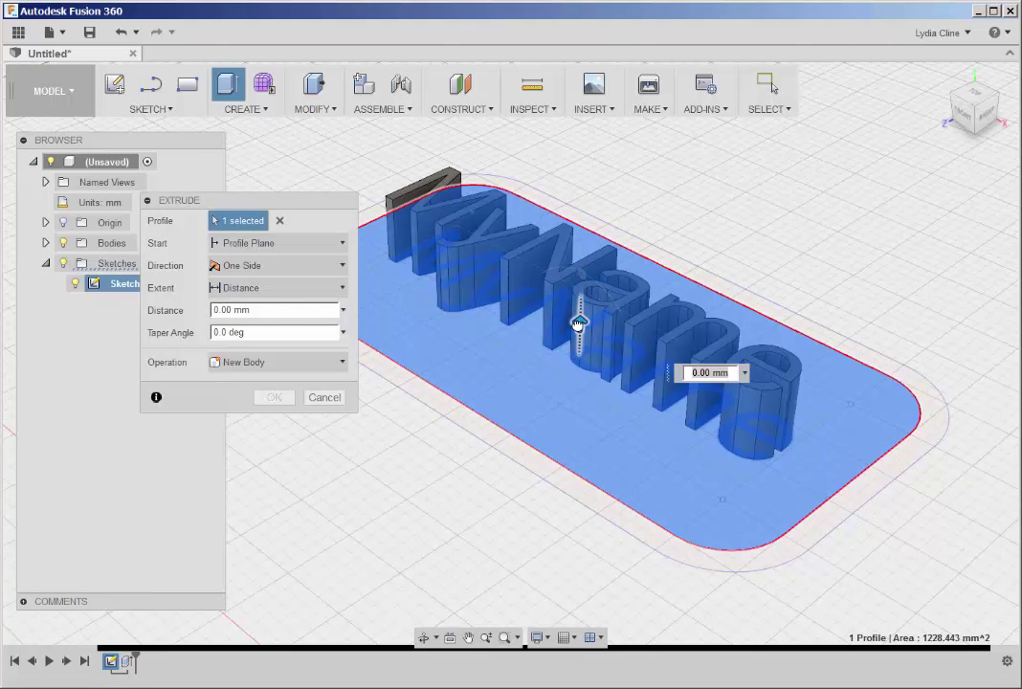
left_click_drag(578, 323, 580, 304)
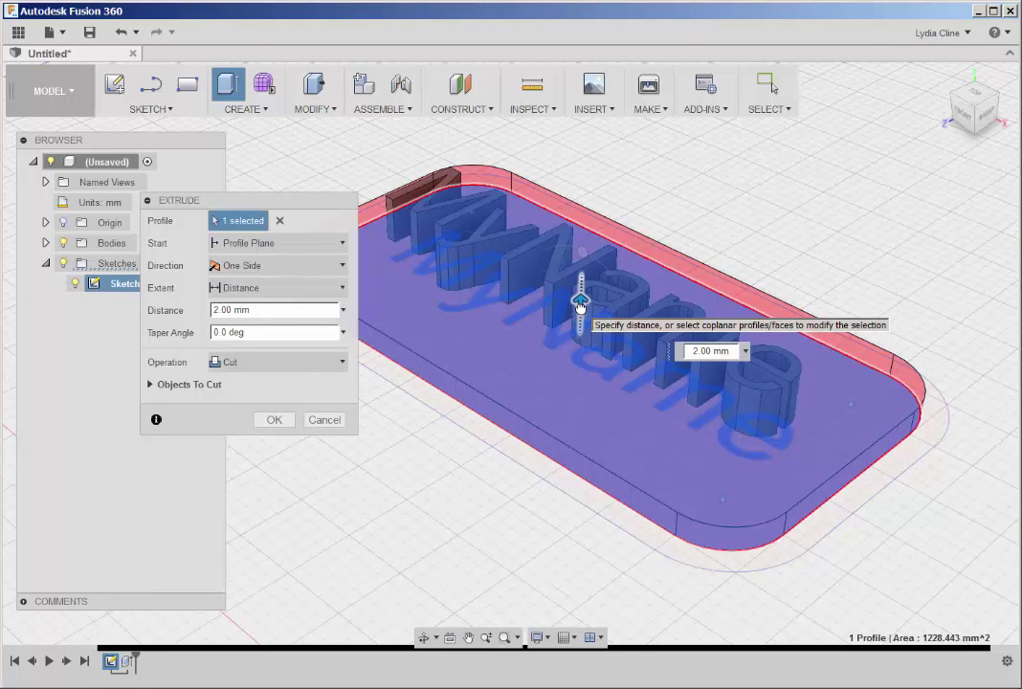
left_click(341, 362)
left_click(284, 445)
left_click(274, 399)
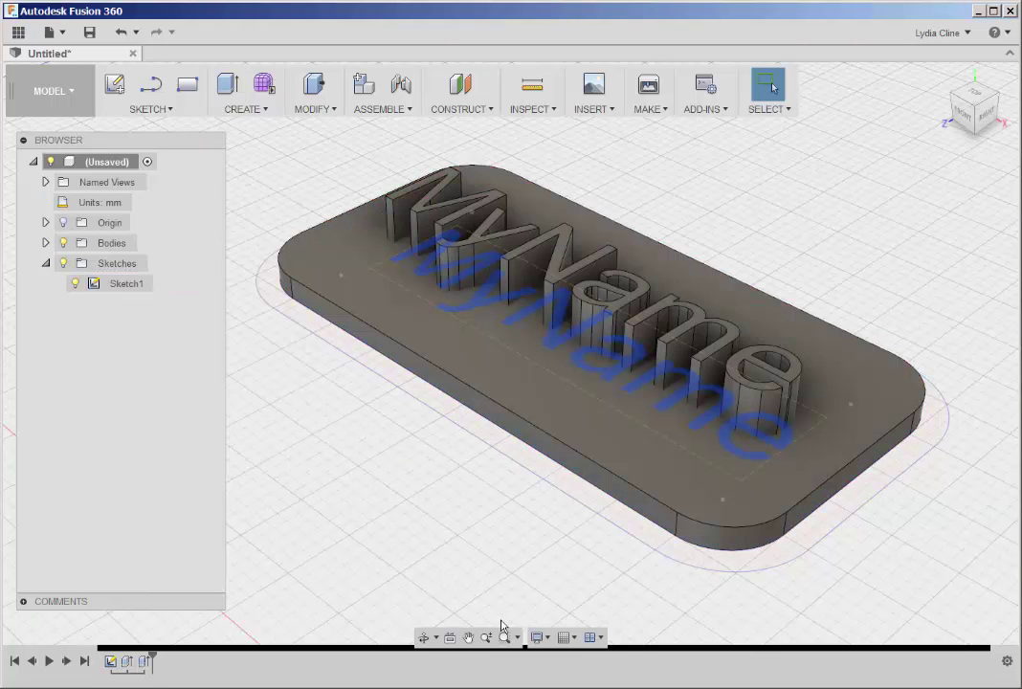
left_click(372, 365)
Extrude the outer border ring upward about 3 mm into a raised rim.
right_click(372, 365)
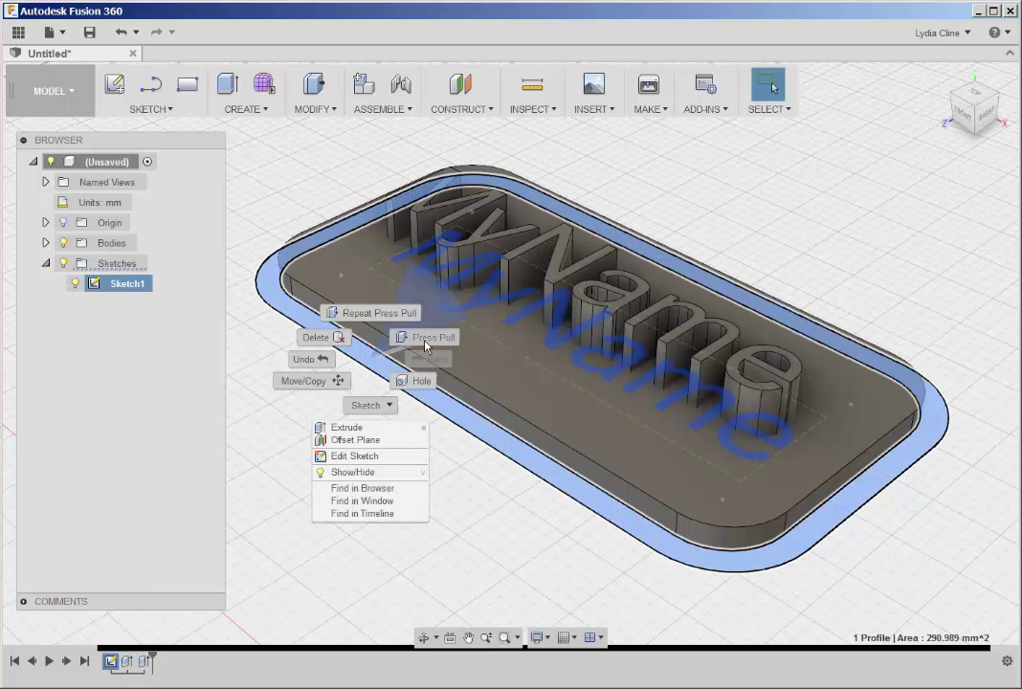
key("e")
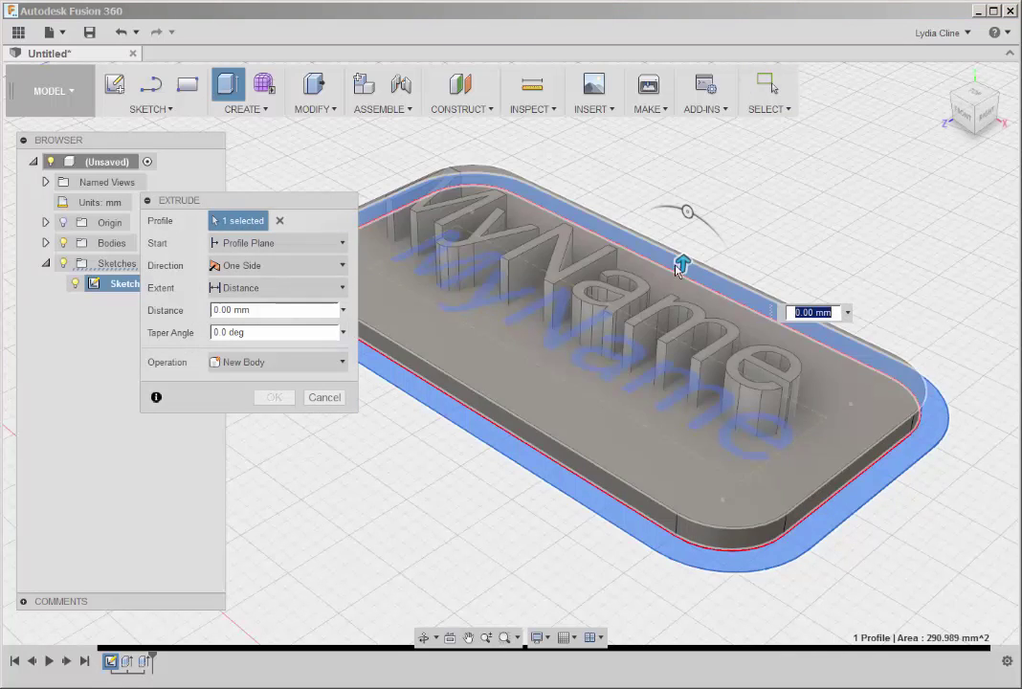
left_click_drag(681, 260, 686, 231)
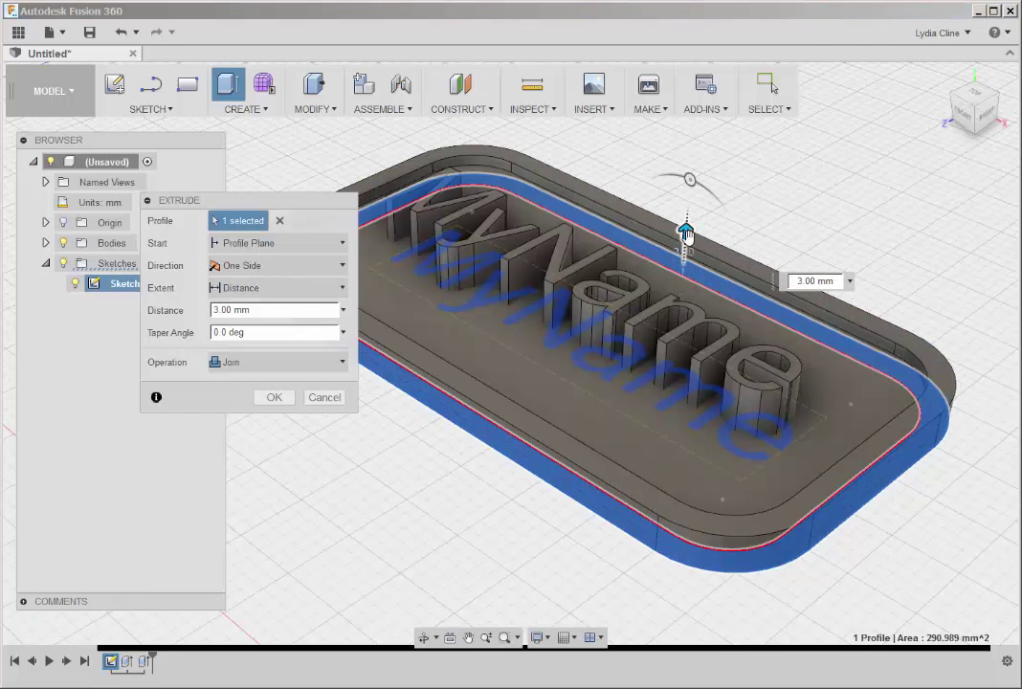
left_click(273, 397)
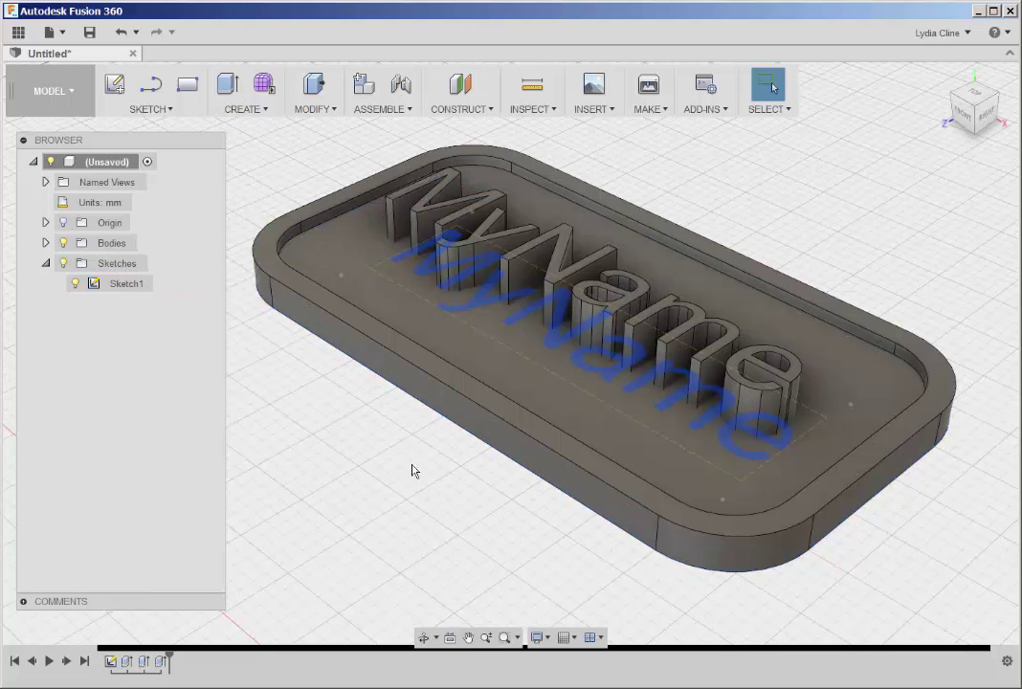
Hide Sketch1's outline and orbit toward a top-down view of the card.
middle_click_drag(412, 470, 528, 495)
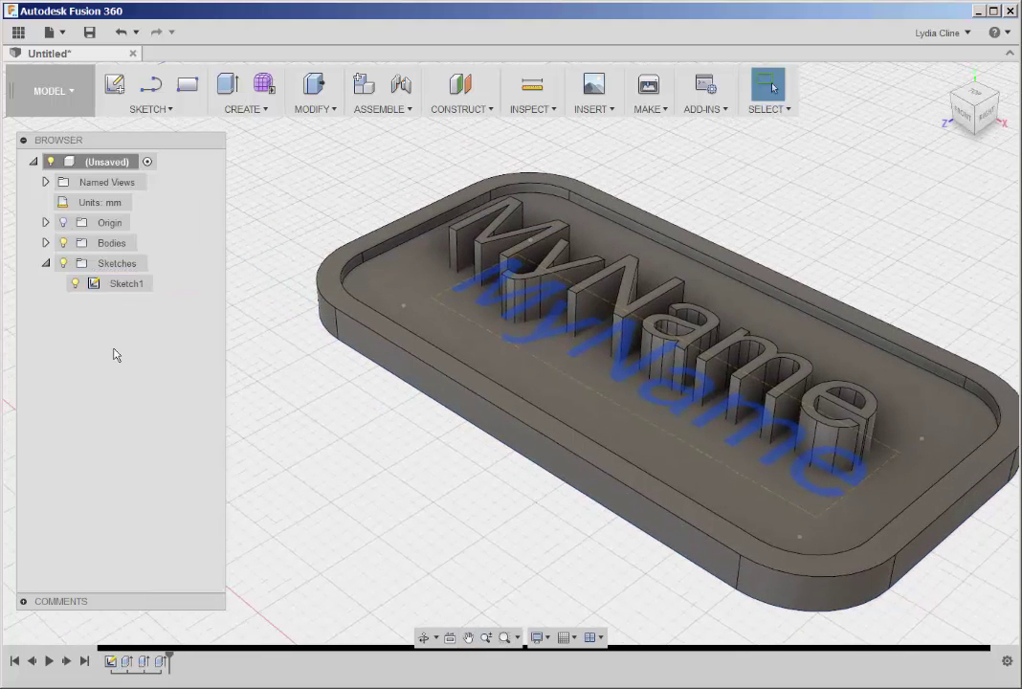
left_click(76, 287)
left_click(76, 286)
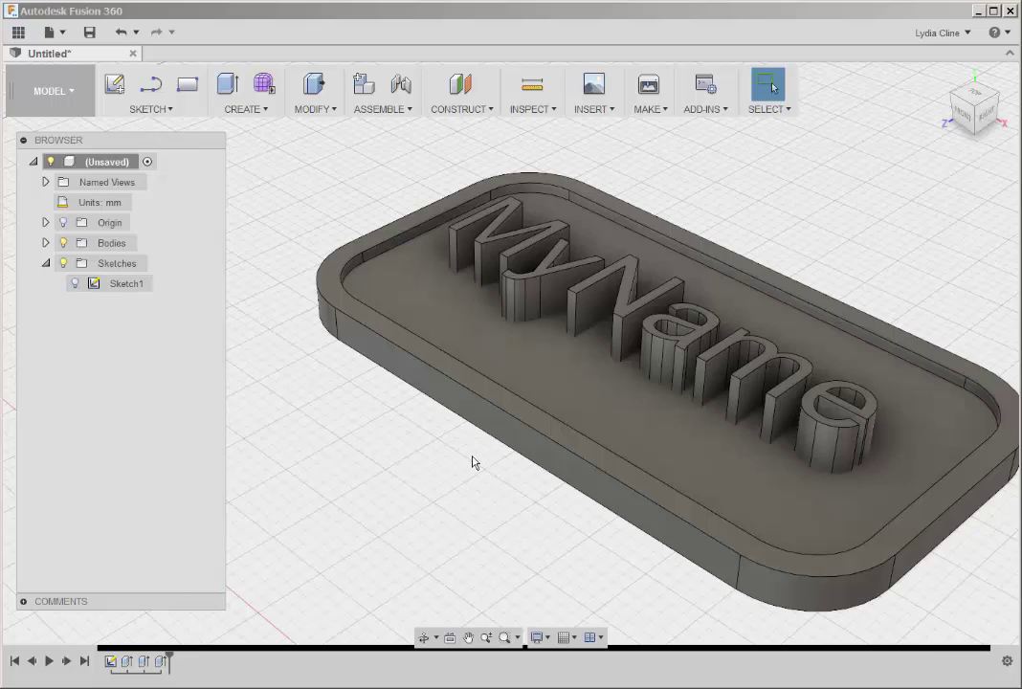
mouse_move(472, 459)
middle_mouse_down("shift")
mouse_move(507, 499)
mouse_move(491, 472)
mouse_move(463, 493)
middle_mouse_up("shift")
From the top view, measure the nameplate between its left and right edges: 53.943 mm.
scroll(491, 473, "down", 3)
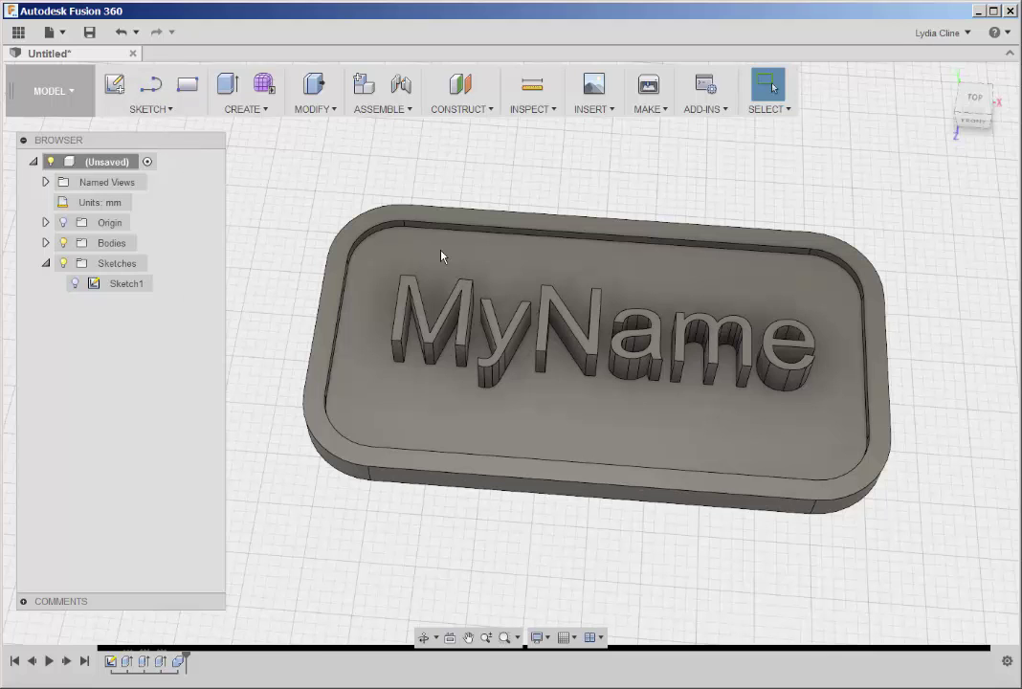
left_click(974, 103)
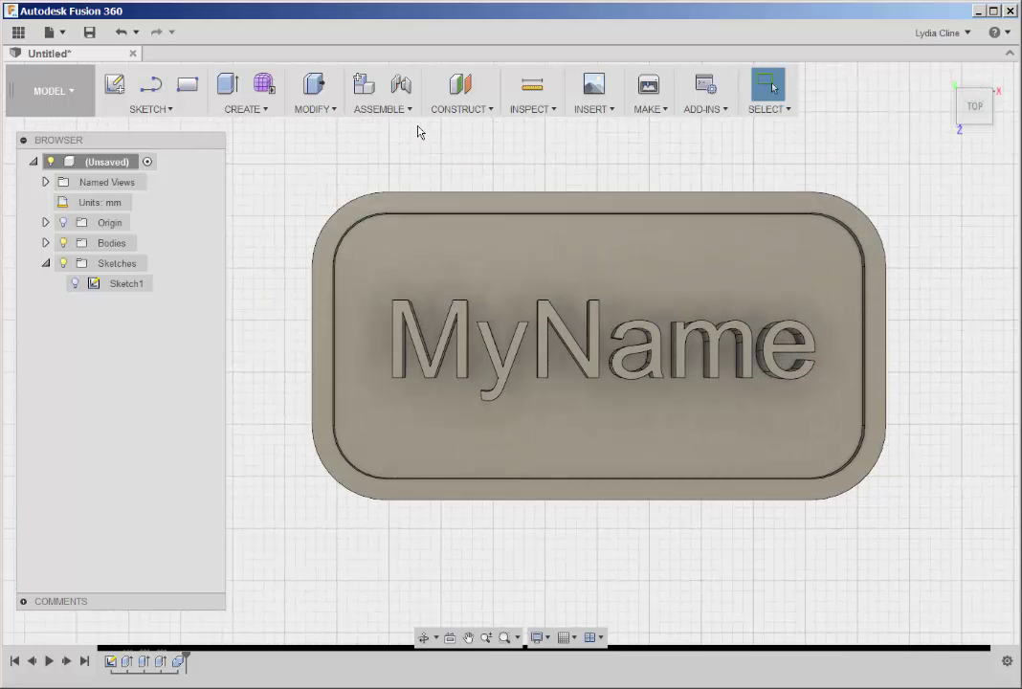
left_click(555, 111)
left_click(545, 127)
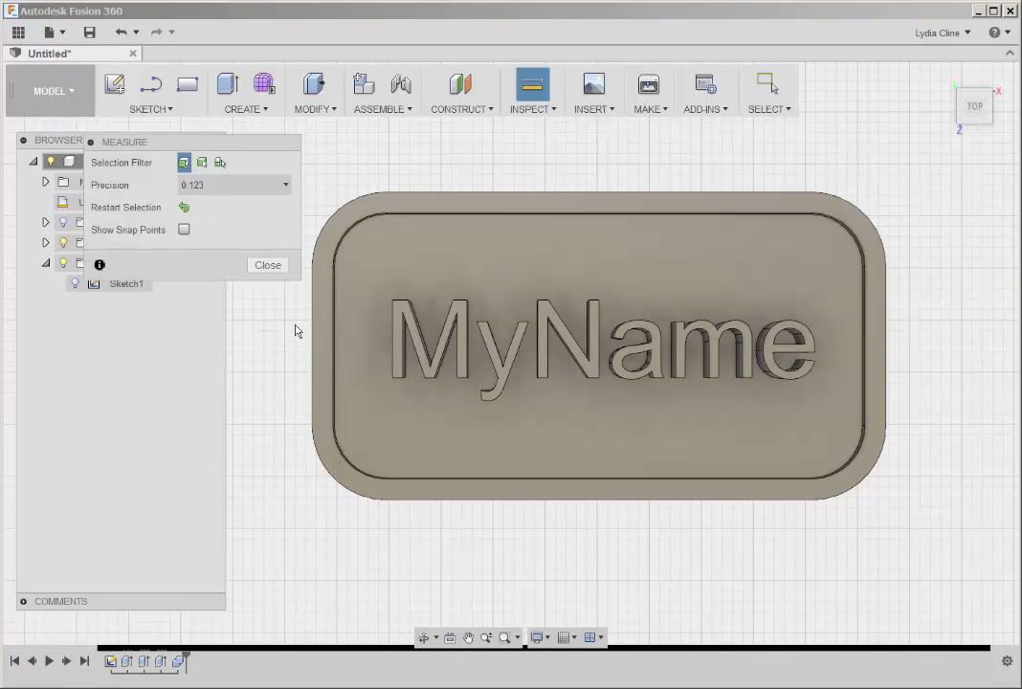
left_click(313, 351)
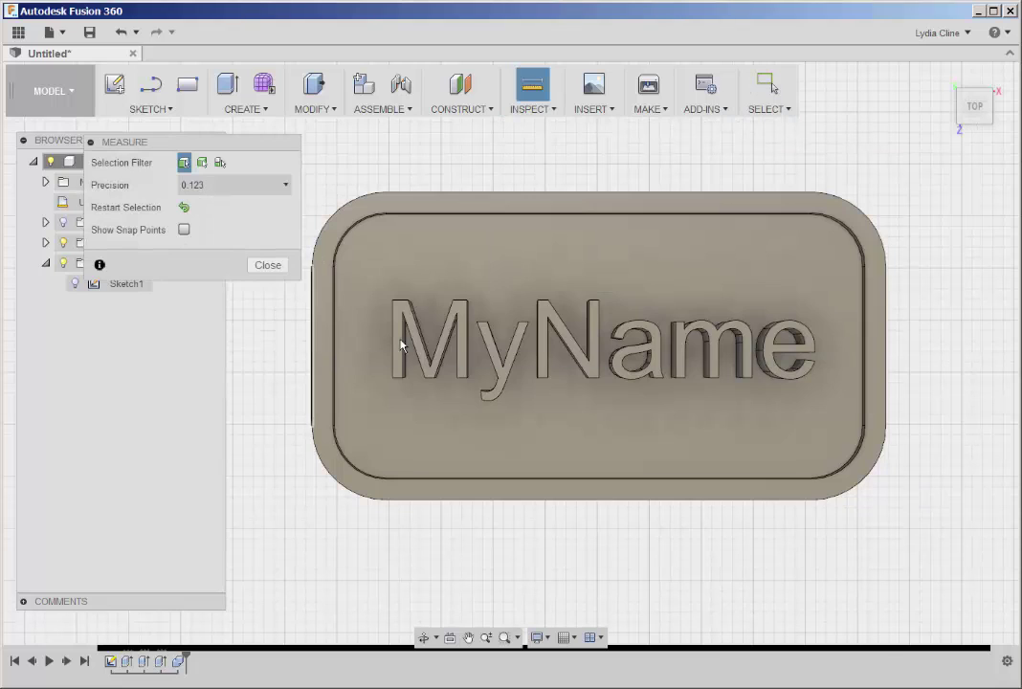
left_click(886, 342)
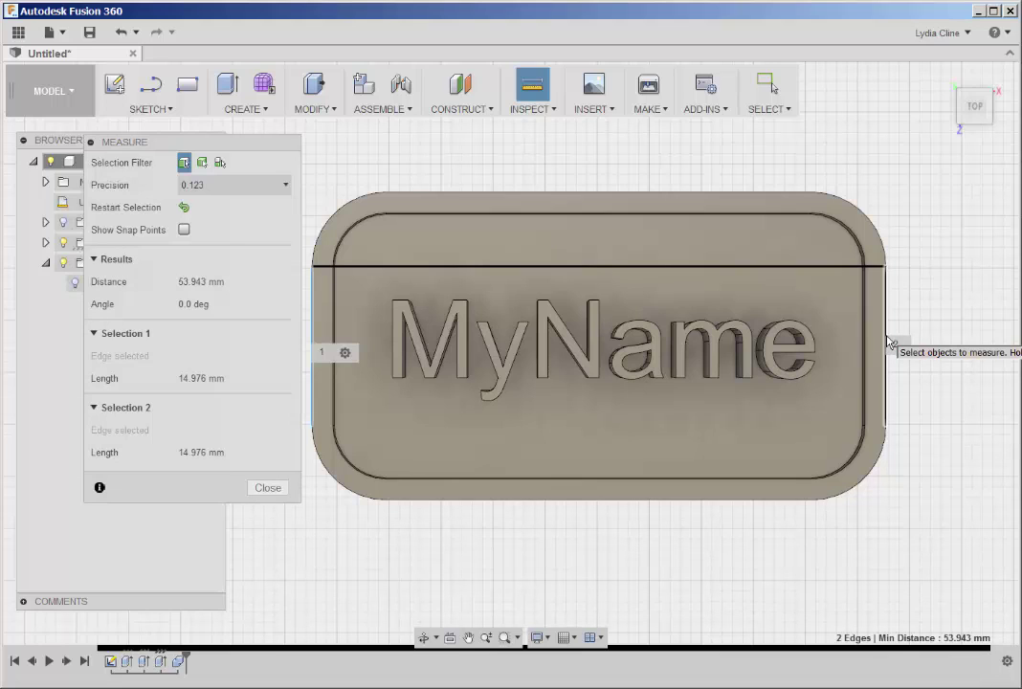
left_click(268, 487)
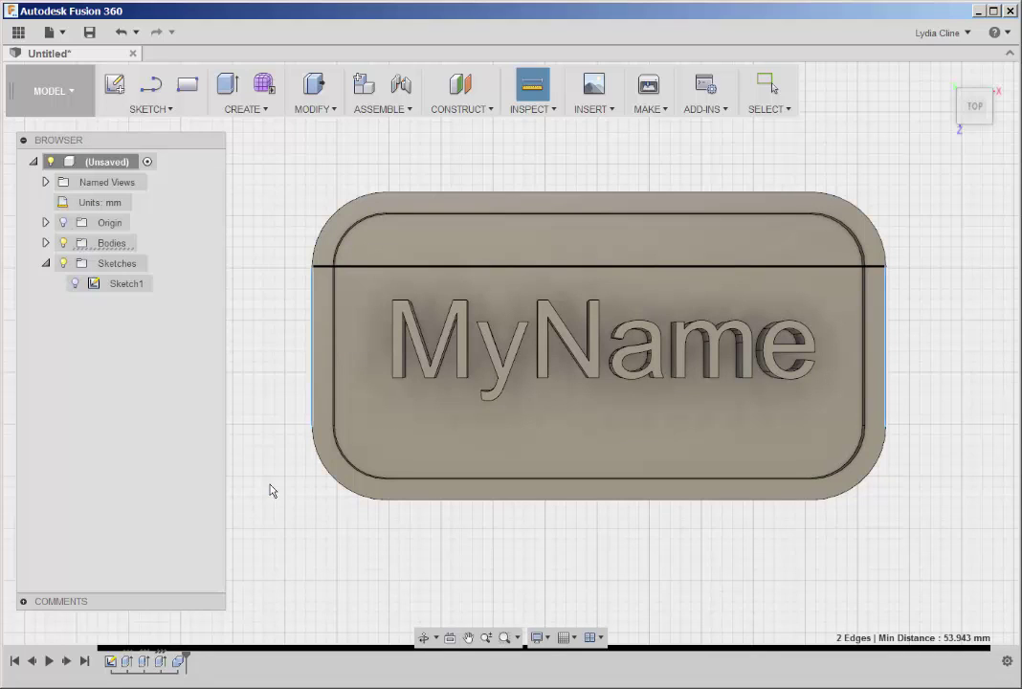
left_click(335, 111)
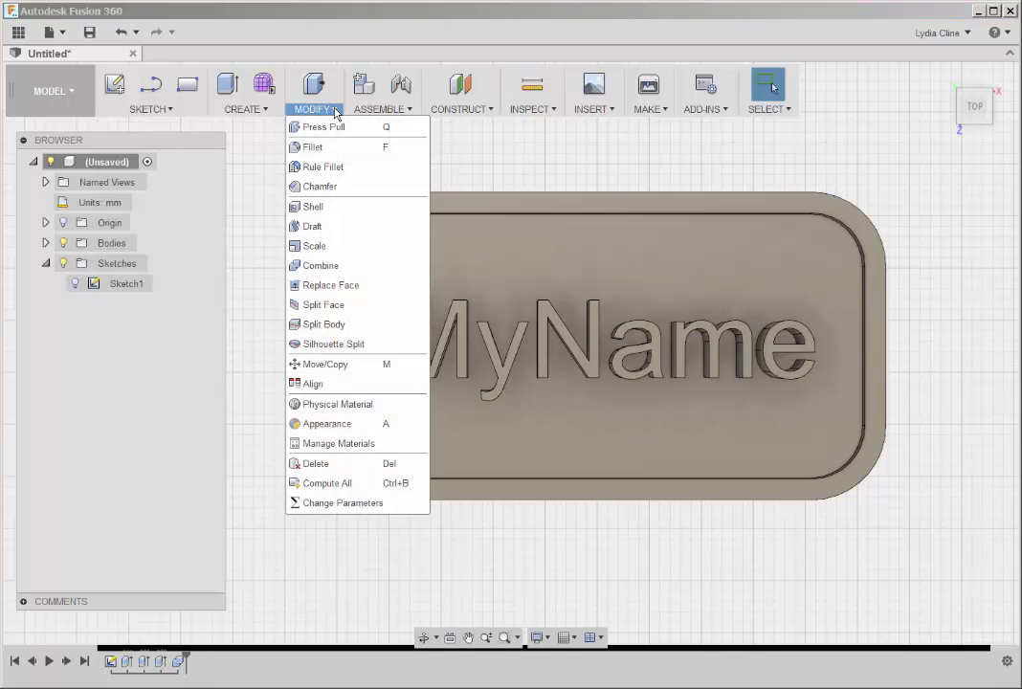
left_click(300, 248)
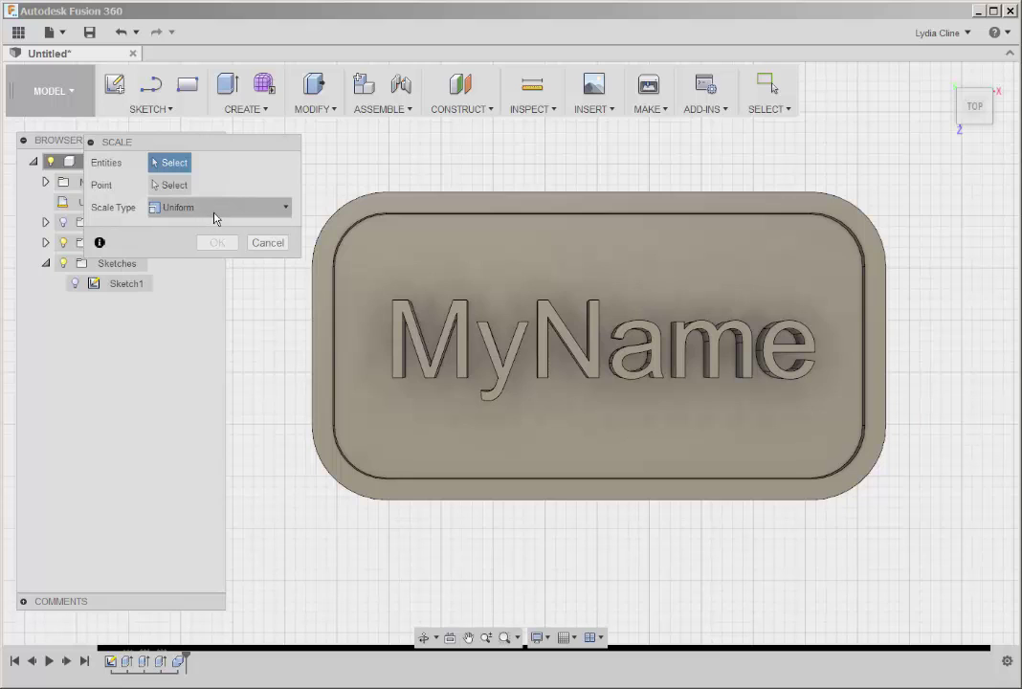
left_click(286, 213)
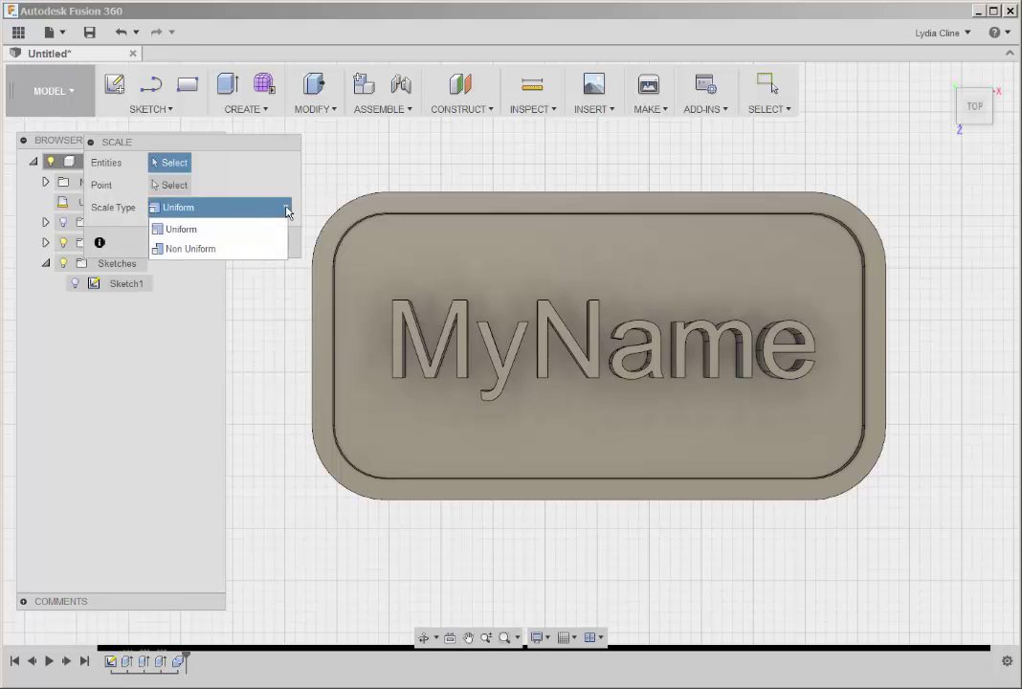
left_click(250, 250)
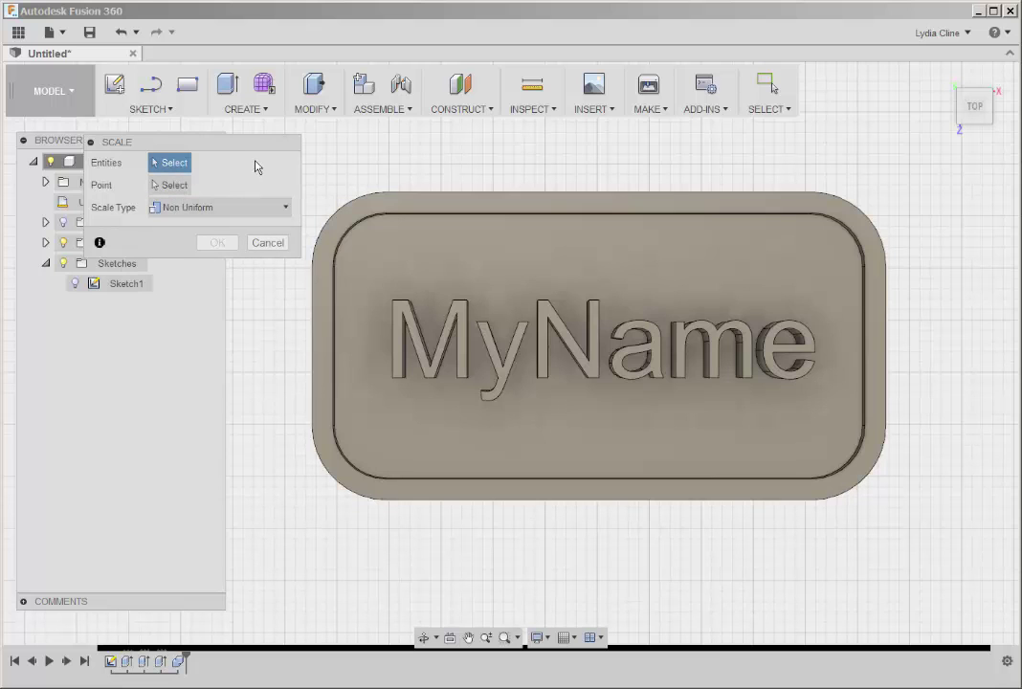
left_click_drag(309, 139, 914, 559)
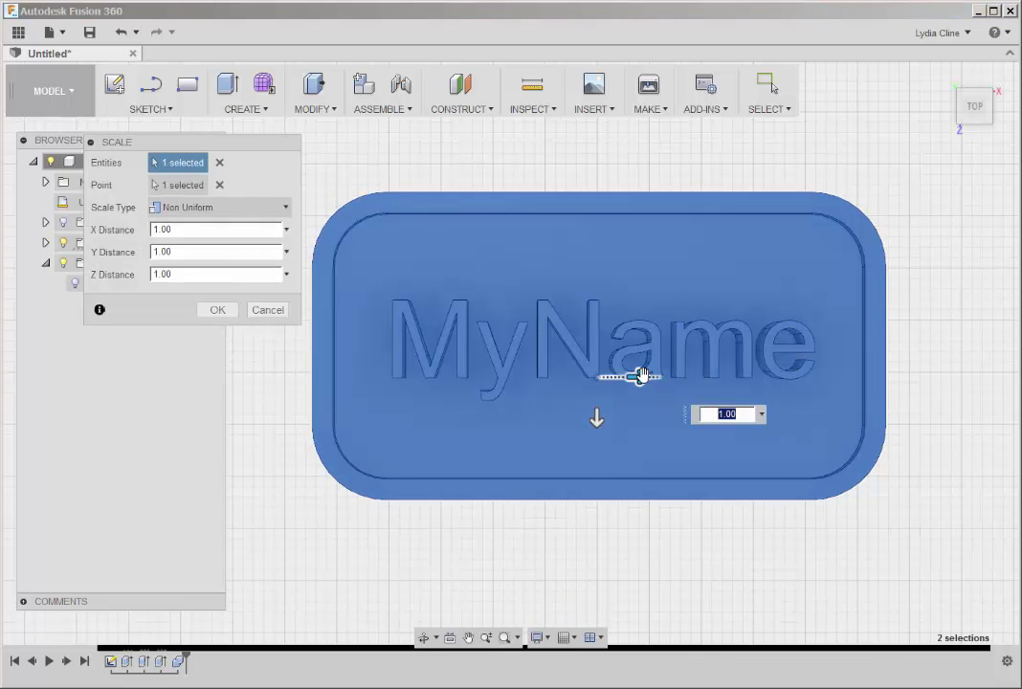
mouse_move(643, 377)
left_mouse_down()
mouse_move(687, 380)
mouse_move(659, 378)
left_mouse_up()
mouse_move(618, 418)
left_mouse_down()
mouse_move(618, 459)
mouse_move(616, 416)
left_mouse_up()
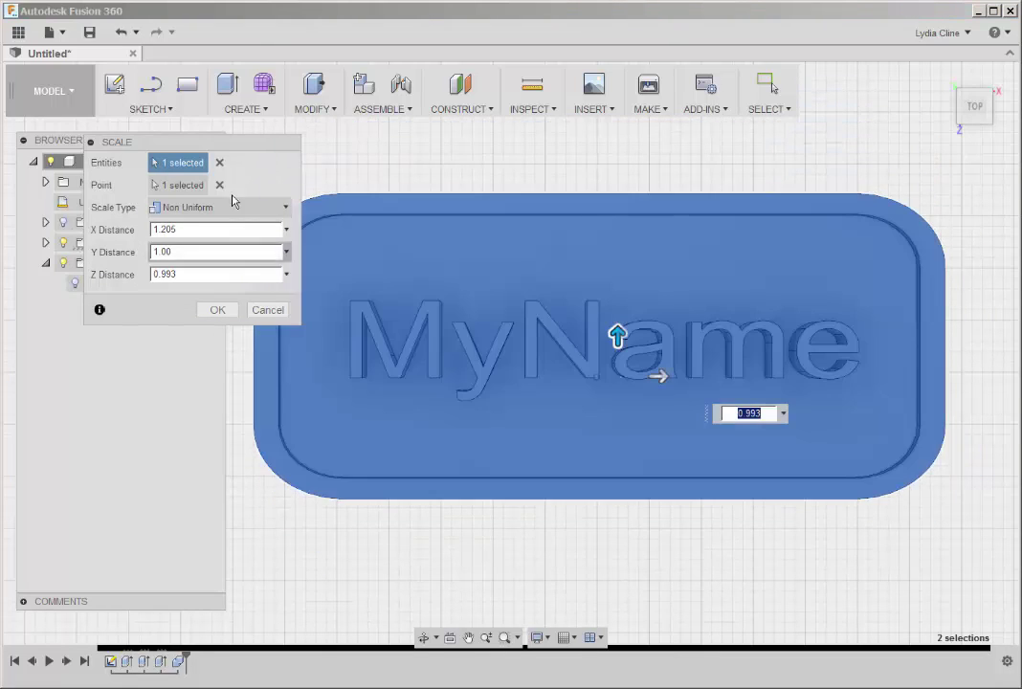
left_click(120, 35)
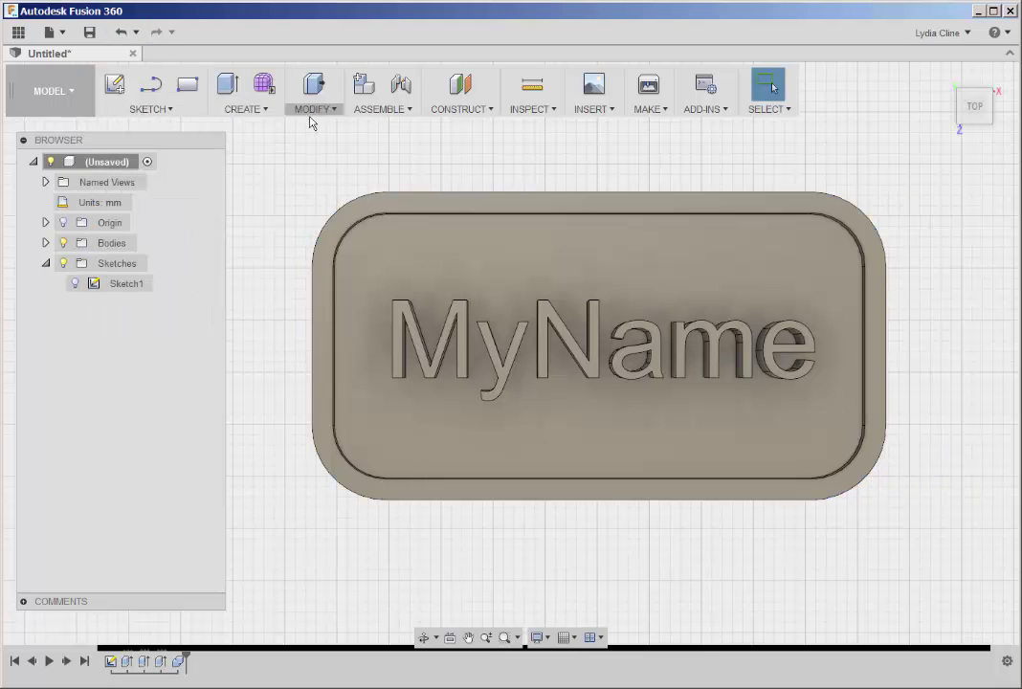
Start a uniform Scale and window-select the whole MyName nameplate body.
left_click(334, 110)
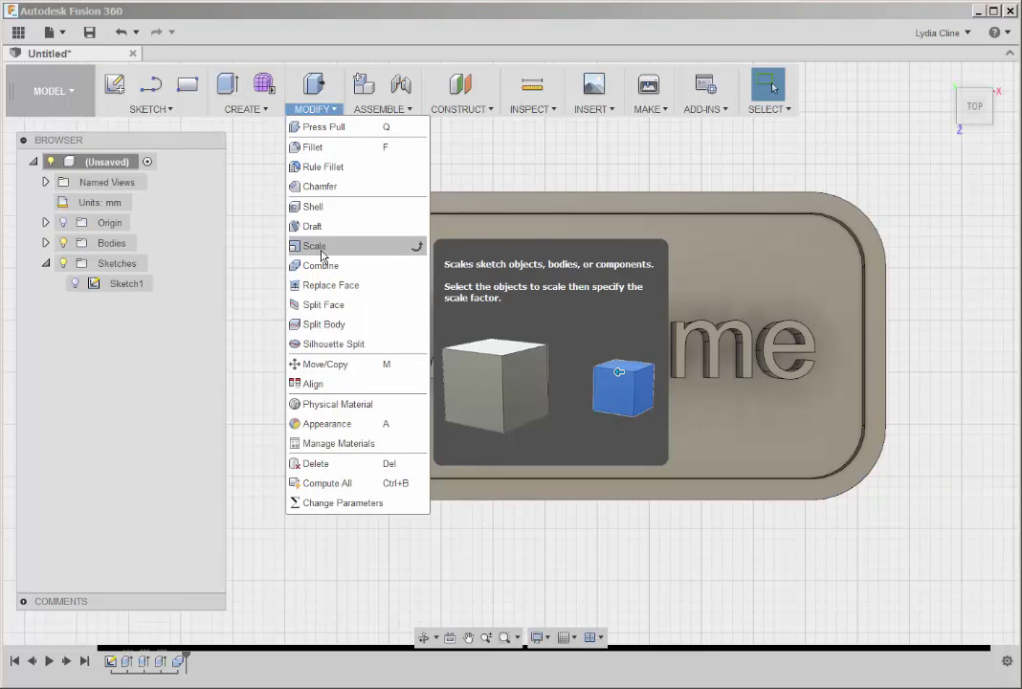
left_click(315, 246)
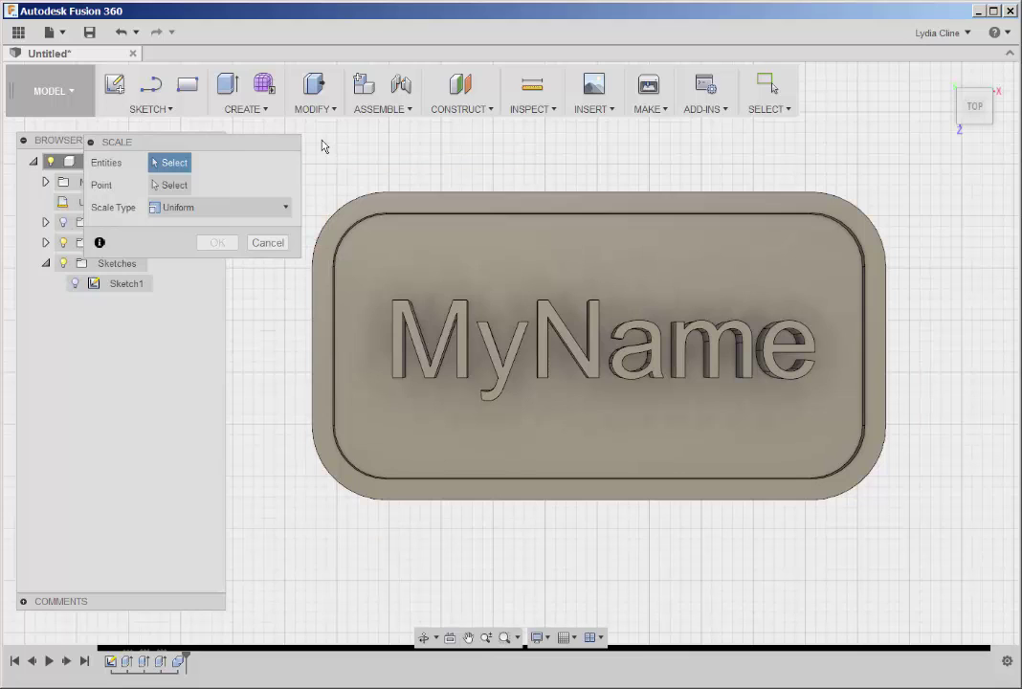
left_click_drag(306, 142, 928, 536)
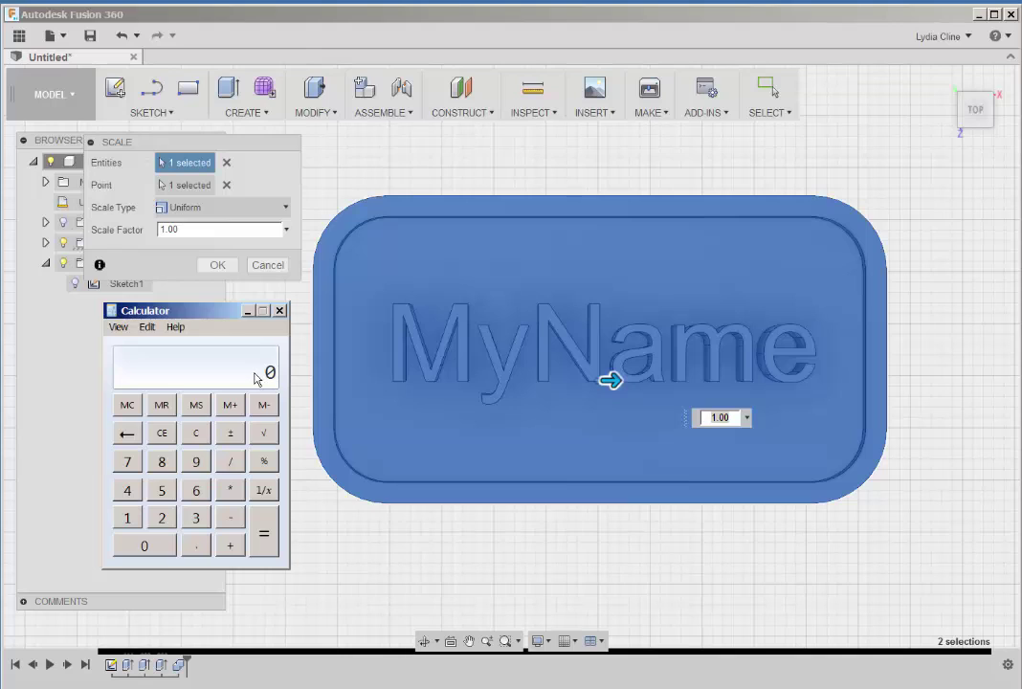
Calculate 40 ÷ 53.943 = 0.7415 in Calculator and move its window aside.
type("40")
type("53.")
type("943")
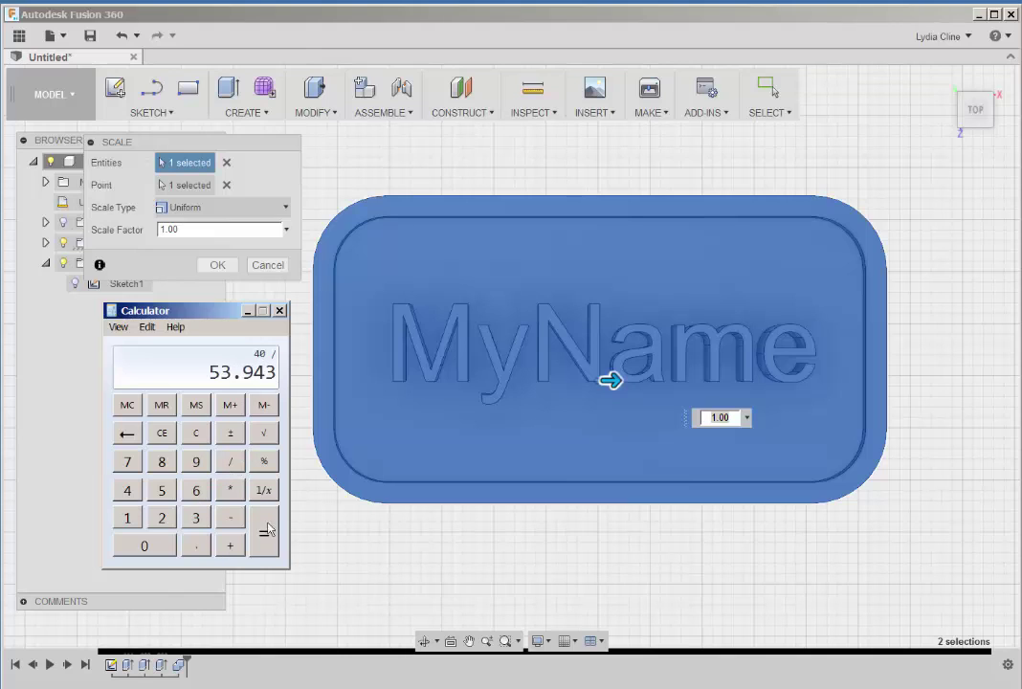
left_click(268, 536)
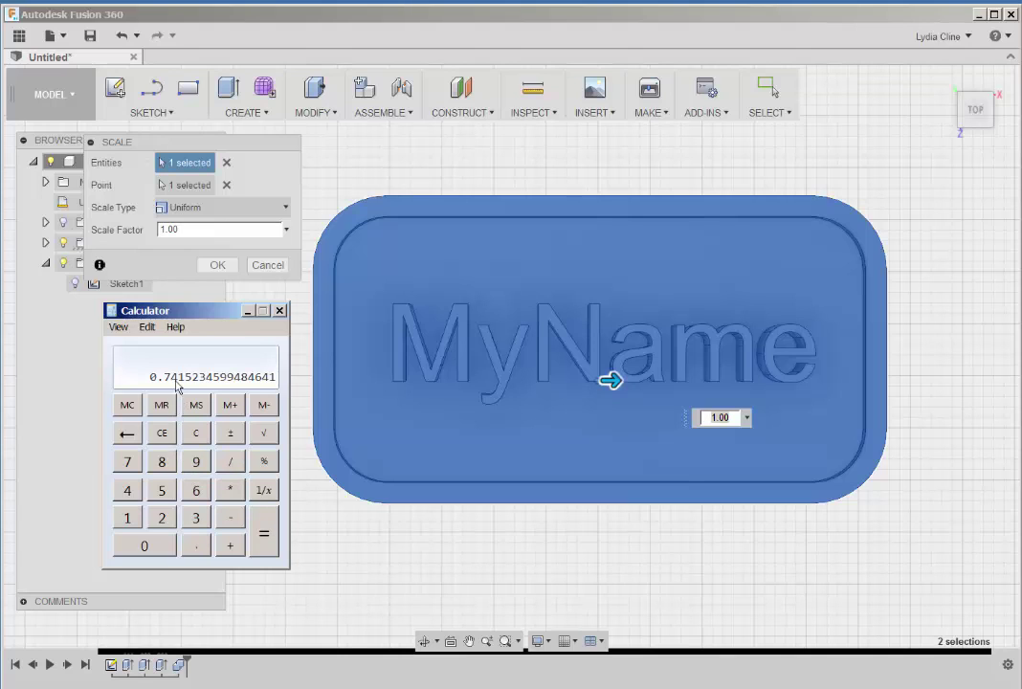
left_click_drag(173, 311, 164, 314)
Replace the 1.00 scale factor with 0.741 and apply the scale to the nameplate.
left_click(184, 229)
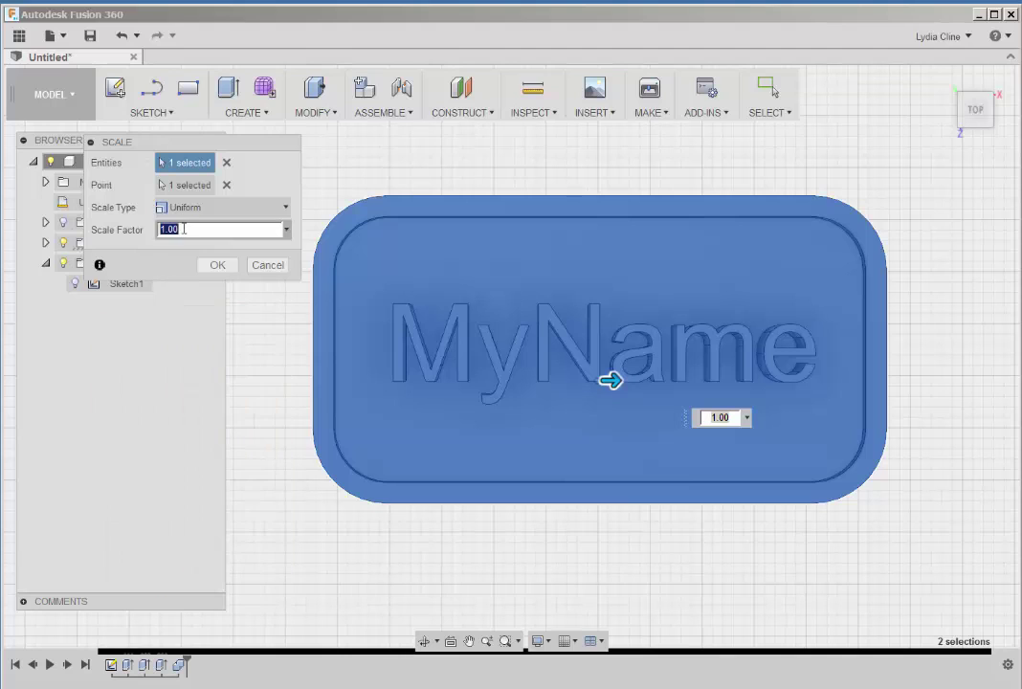
left_click(170, 229)
left_click_drag(180, 232, 158, 234)
key("BackSpace")
type(".74")
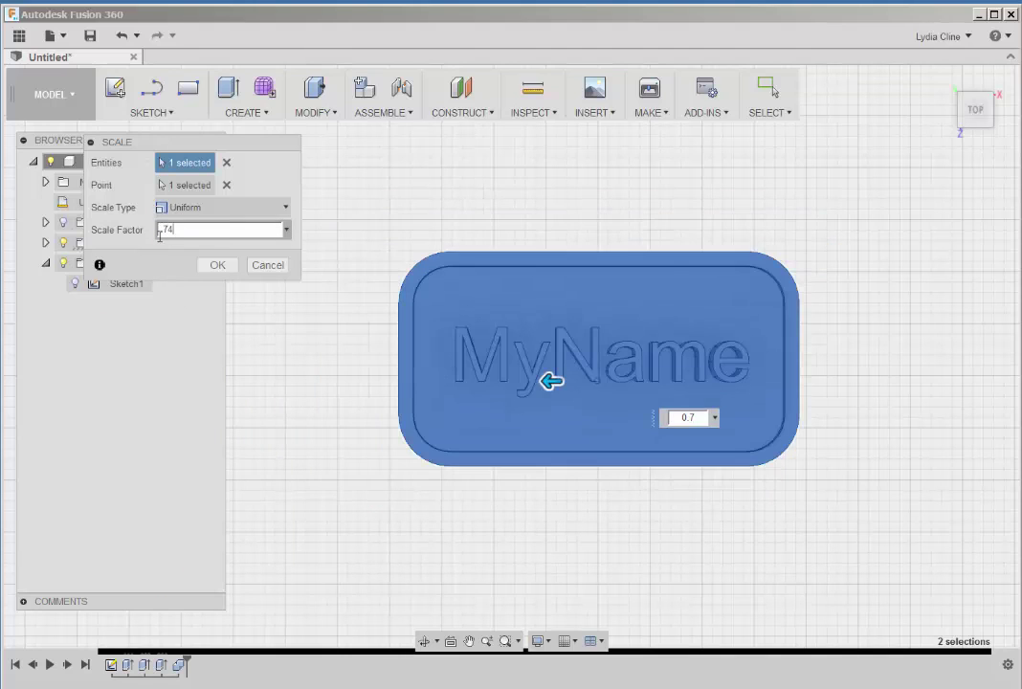
type("1")
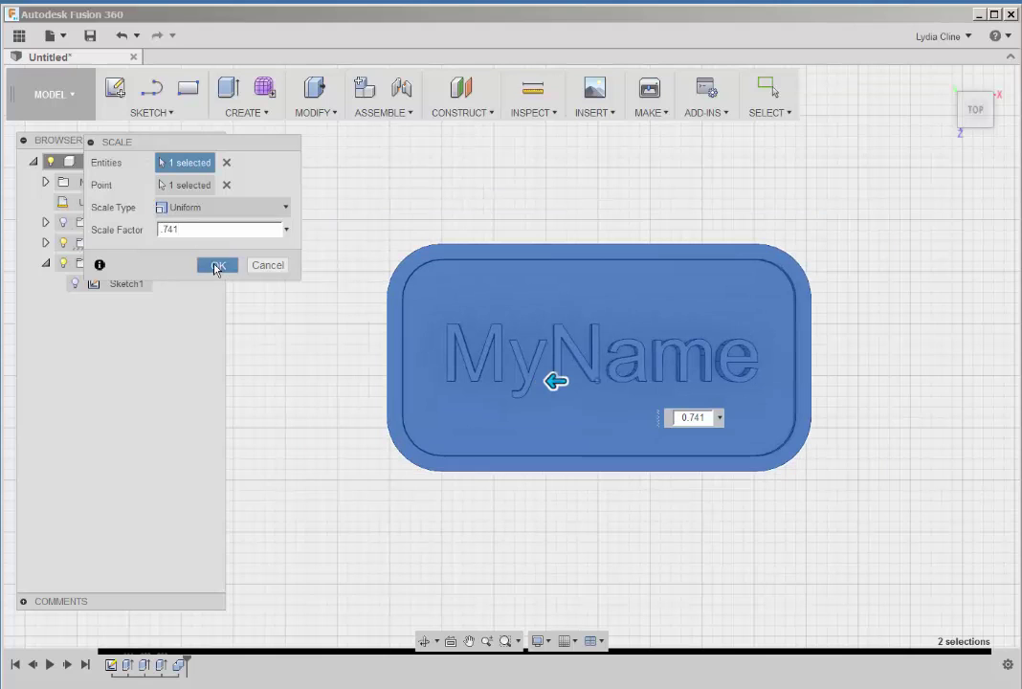
left_click(218, 265)
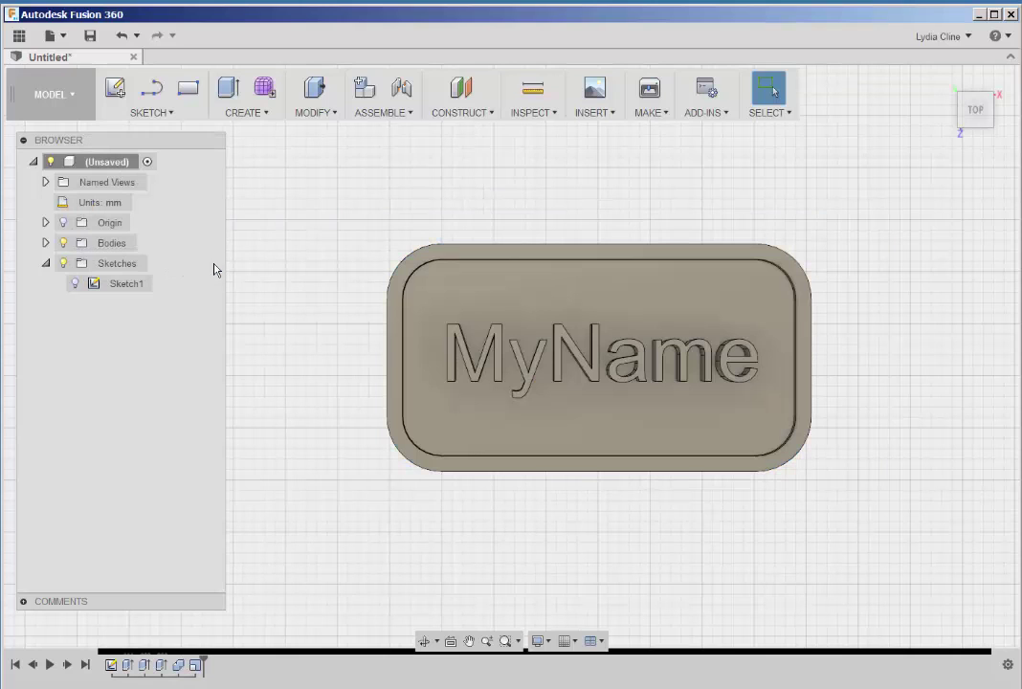
Measure the scaled plate's length as 39.972 mm, then return to the home 3D view.
left_click(541, 117)
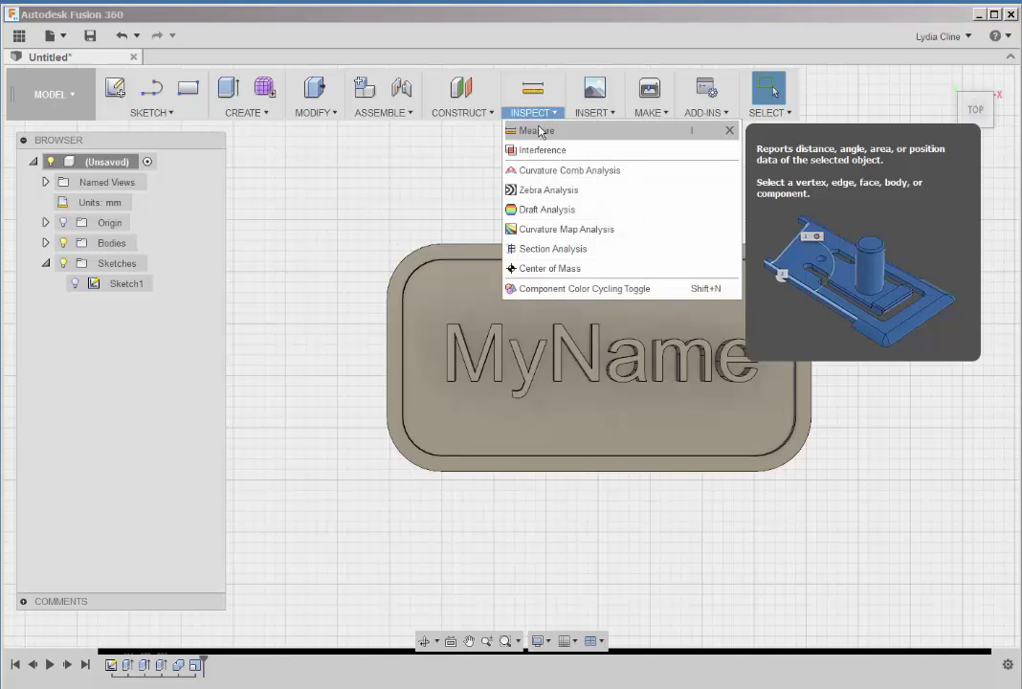
left_click(538, 130)
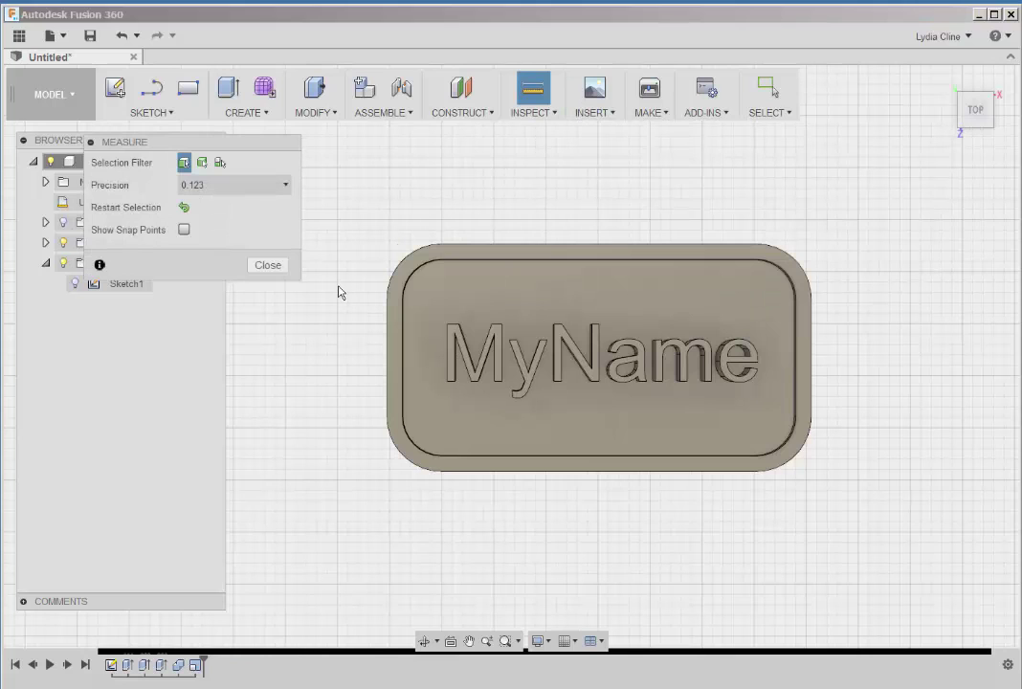
left_click(387, 356)
left_click(814, 352)
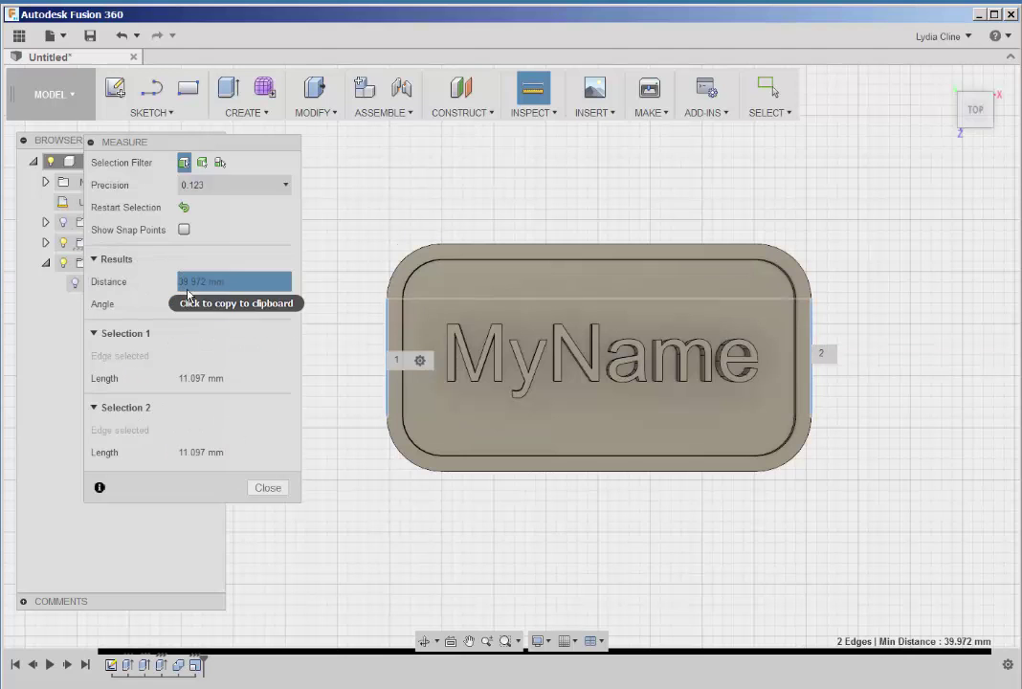
left_click(271, 488)
left_click(942, 80)
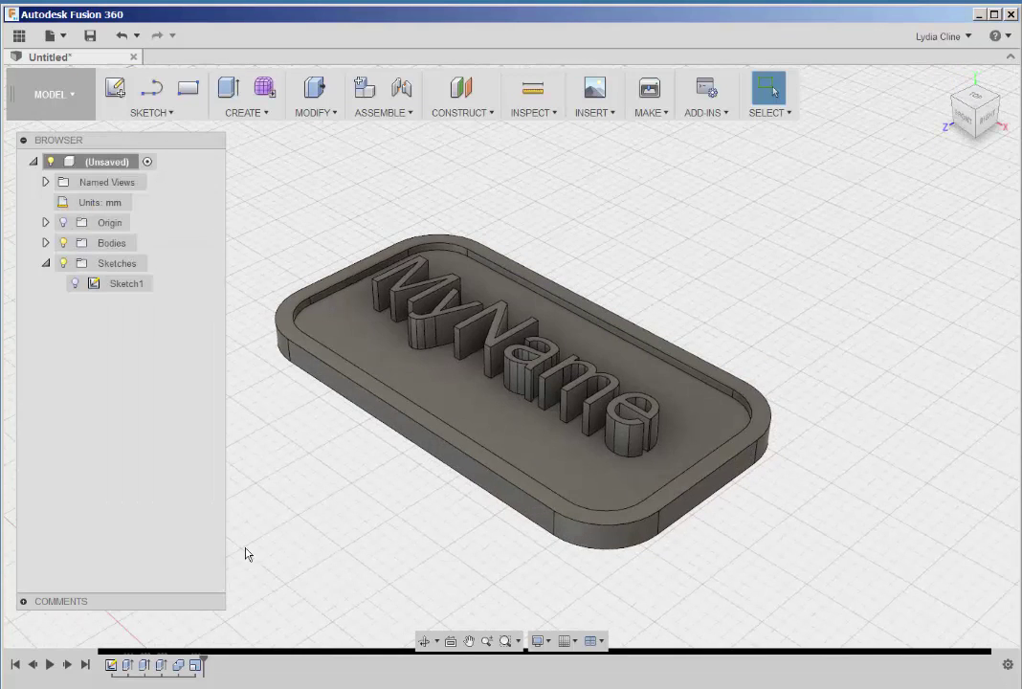
middle_click_drag(247, 552, 363, 512, "shift")
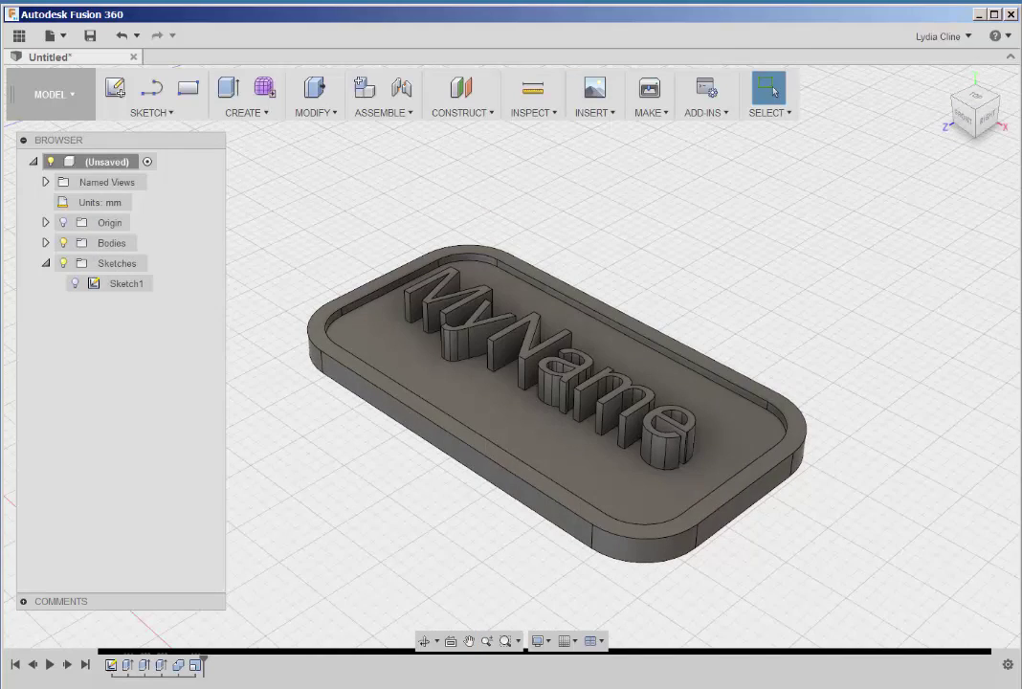